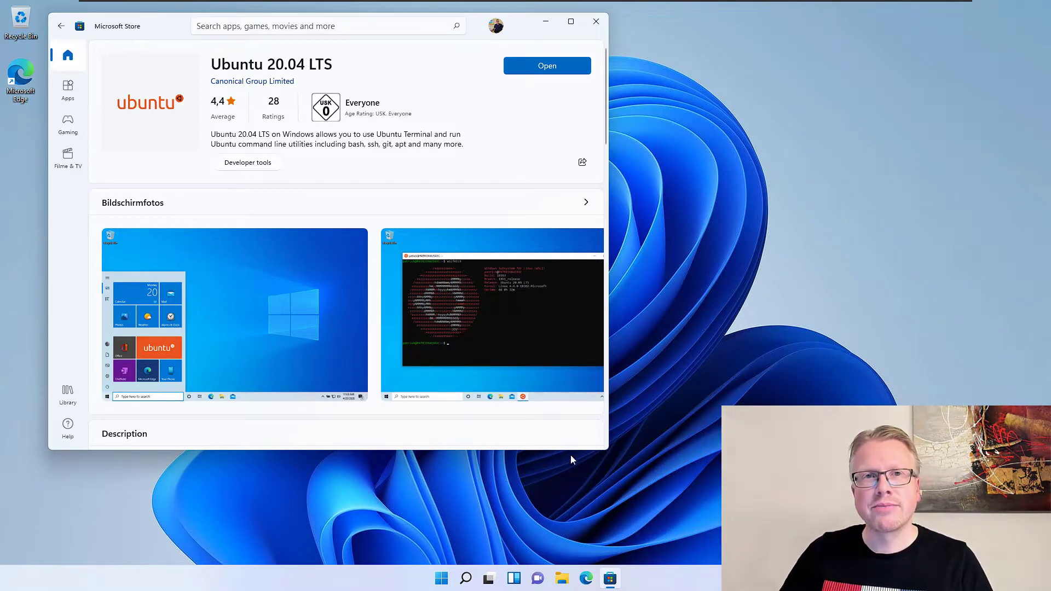
Launch Ubuntu 20.04 LTS for the first time from the Start menu's Recommended list
{"action": "mouse_move", "coordinate": [443, 355]}
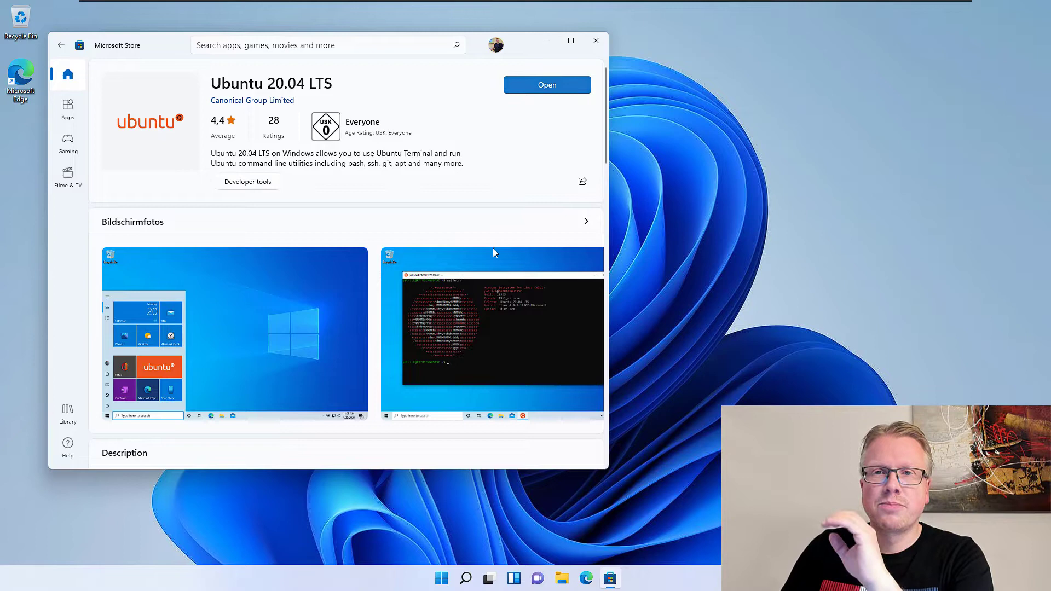
{"action": "left_click", "coordinate": [442, 579]}
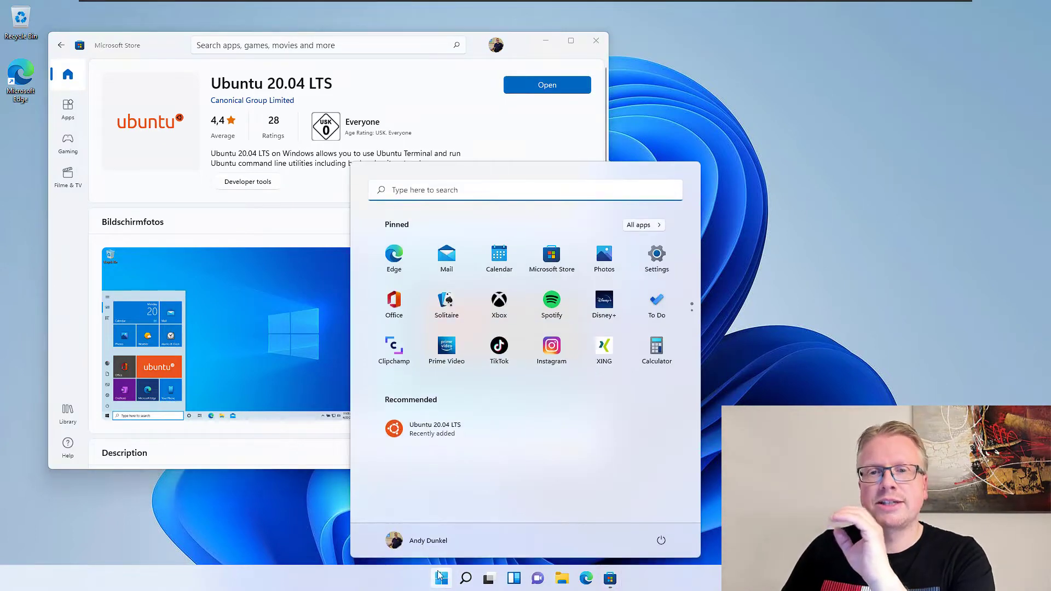
{"action": "left_click", "coordinate": [435, 429]}
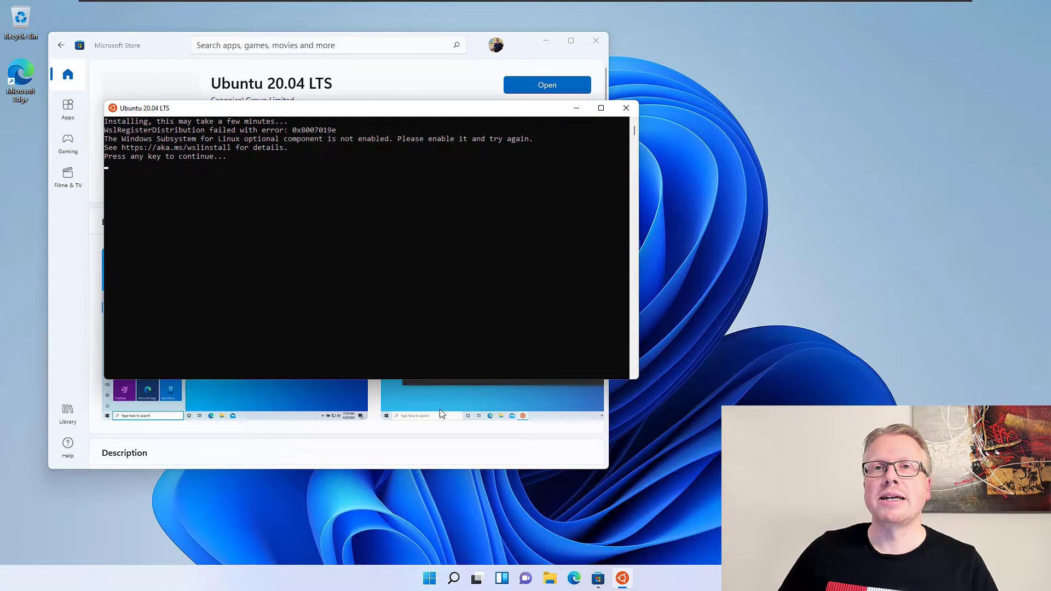
Go to the Optional features page under Apps in Windows Settings
{"action": "left_click", "coordinate": [433, 576]}
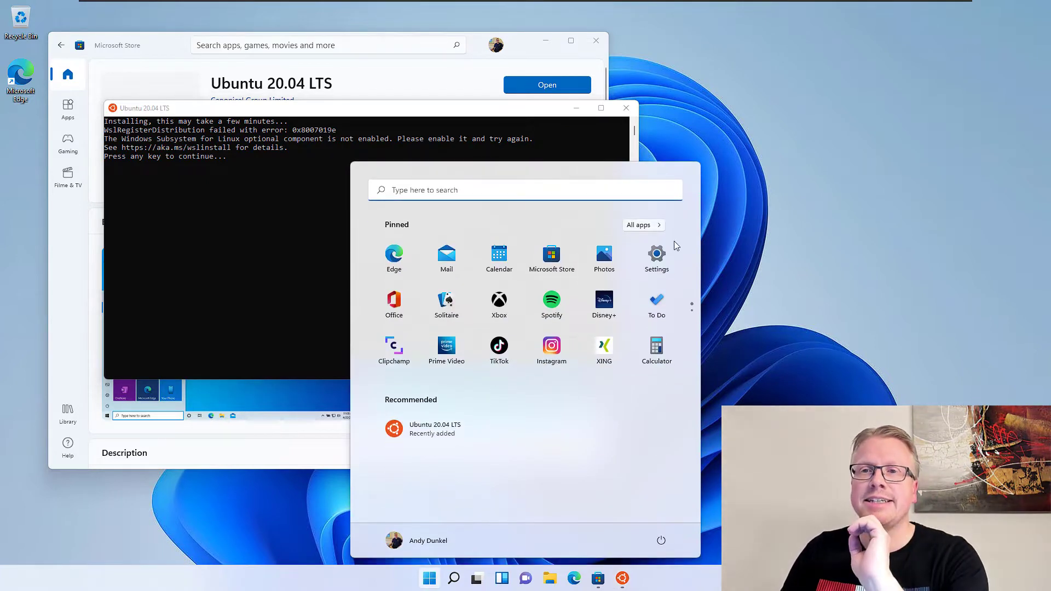
{"action": "left_click", "coordinate": [656, 260]}
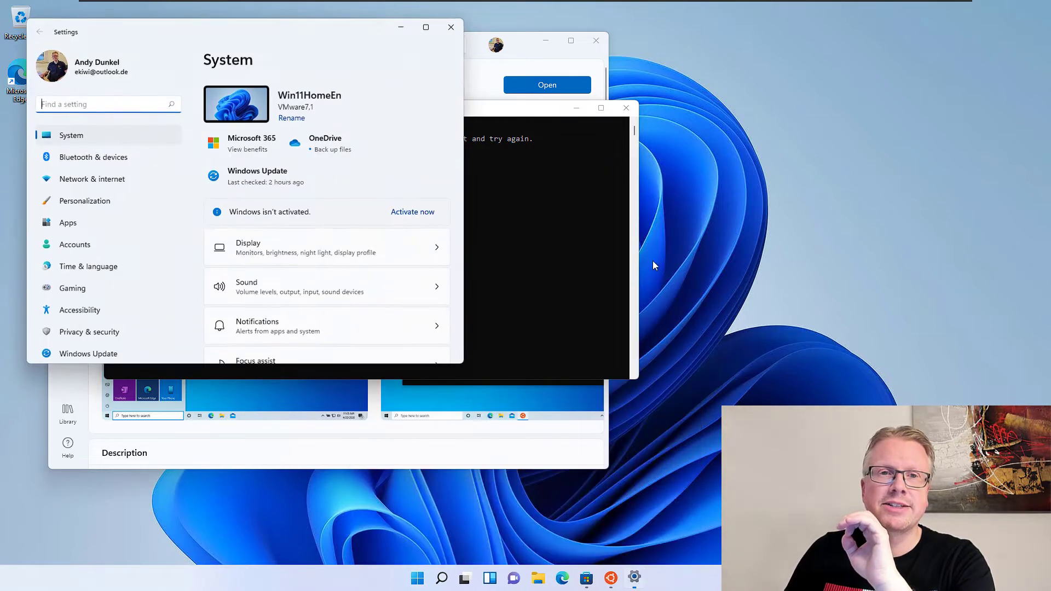
{"action": "left_click", "coordinate": [121, 224]}
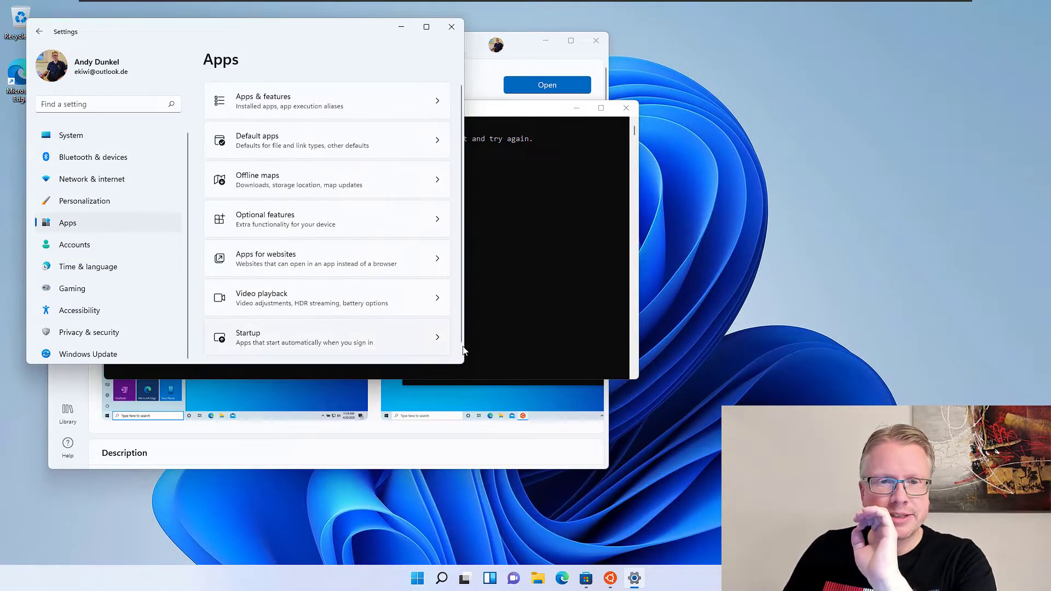
{"action": "left_click", "coordinate": [301, 227]}
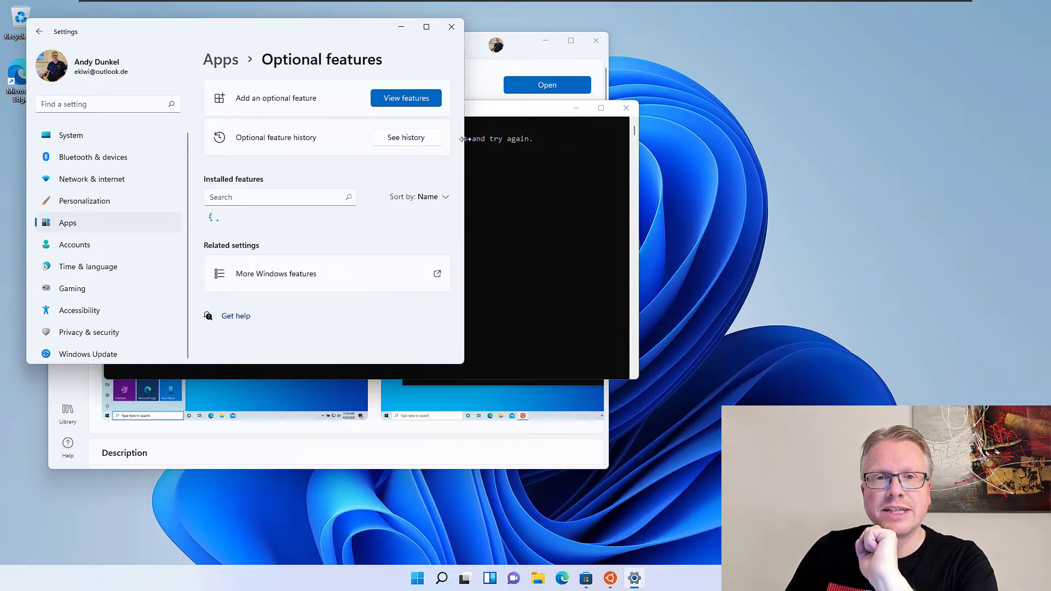
Open More Windows features, then close Settings and the failed Ubuntu console
{"action": "left_click_drag", "start_coordinate": [465, 139], "coordinate": [624, 147]}
{"action": "scroll", "coordinate": [434, 199], "scroll_direction": "down", "scroll_amount": 5}
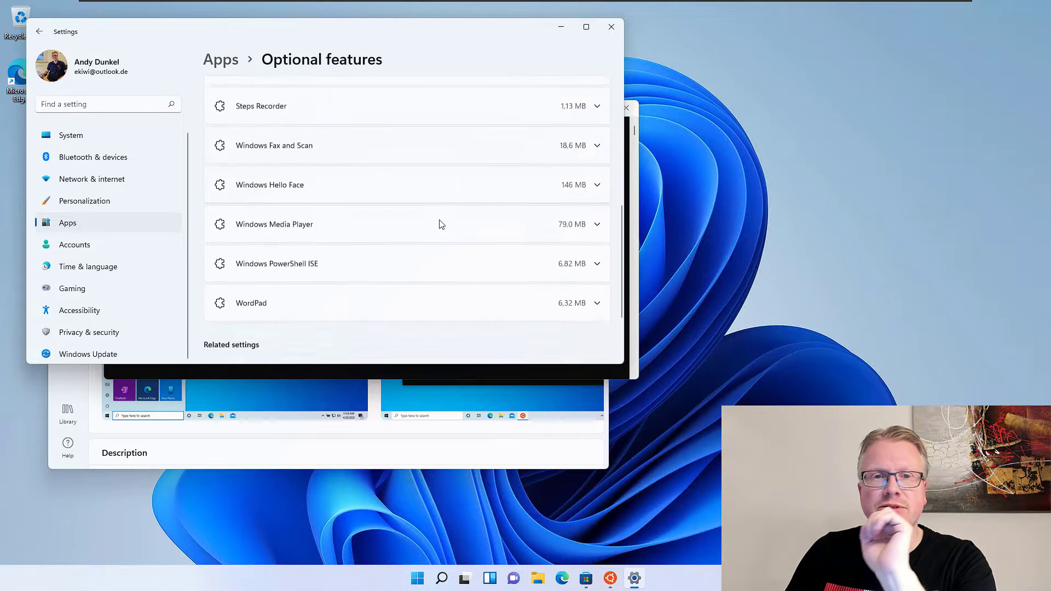
{"action": "scroll", "coordinate": [438, 241], "scroll_direction": "down", "scroll_amount": 2}
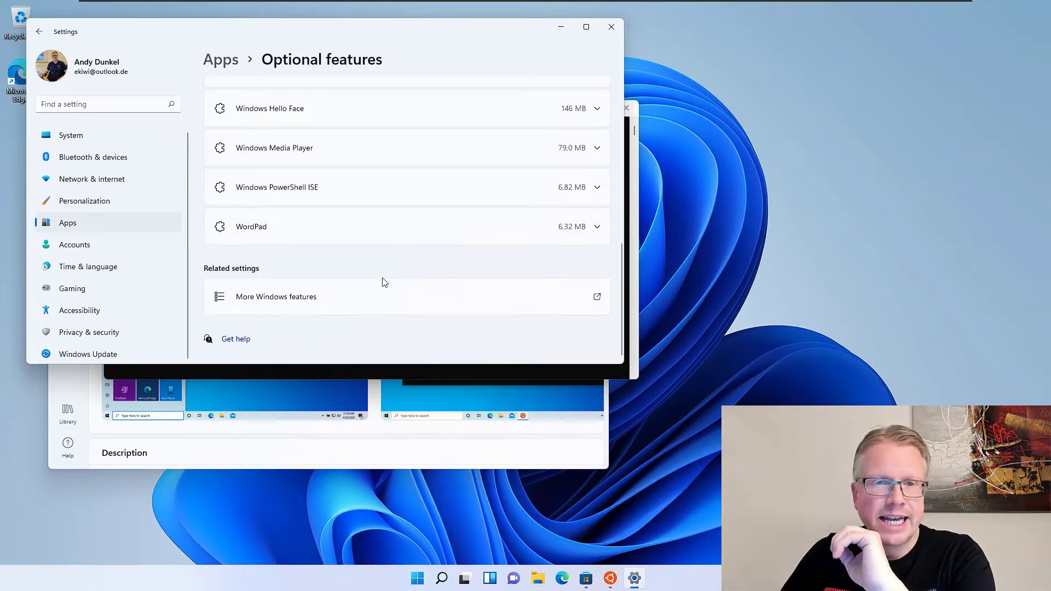
{"action": "left_click", "coordinate": [329, 303]}
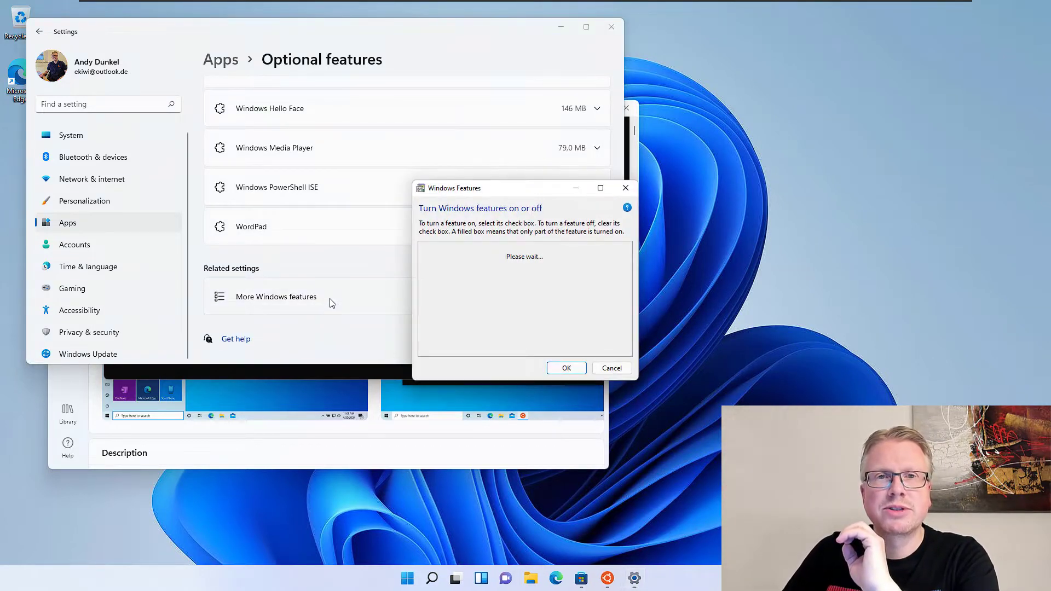
{"action": "left_click", "coordinate": [612, 31]}
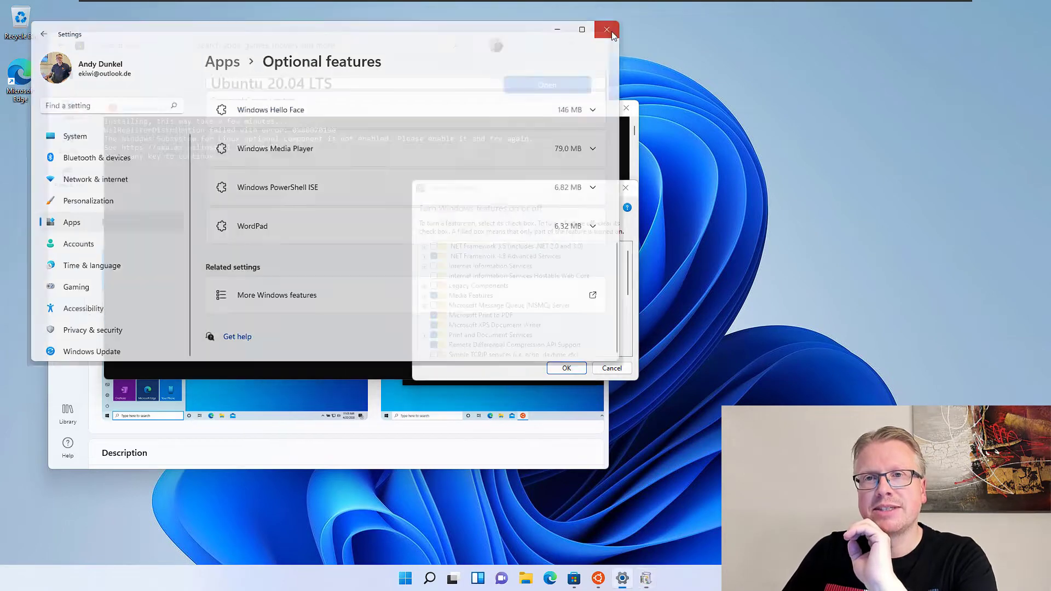
{"action": "left_click", "coordinate": [626, 109]}
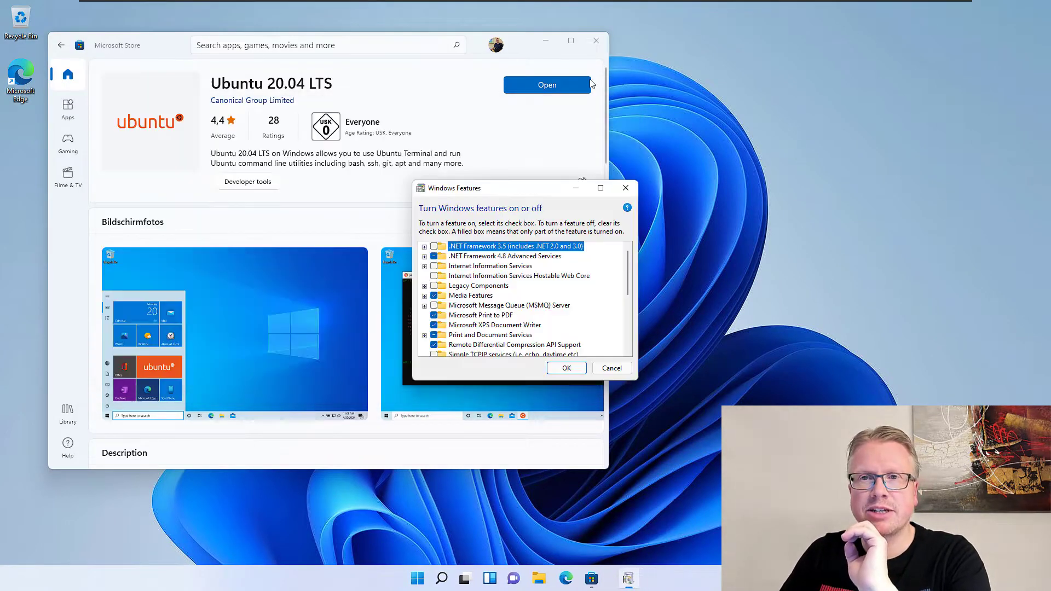
Close the Store, enable Windows Subsystem for Linux and Virtual Machine Platform, and apply them
{"action": "left_click", "coordinate": [596, 41]}
{"action": "left_click_drag", "start_coordinate": [543, 192], "coordinate": [311, 117]}
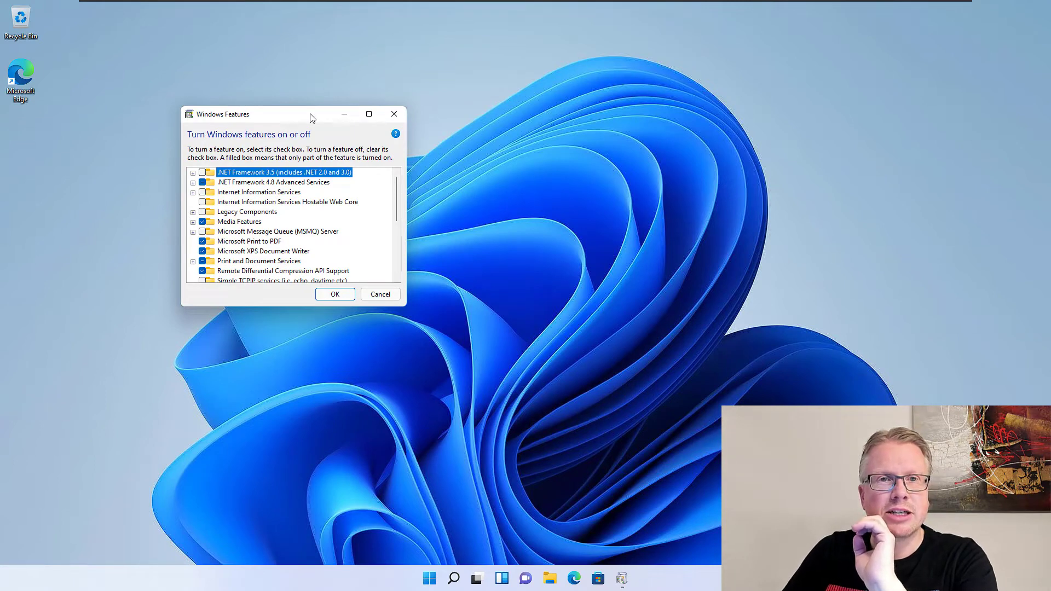
{"action": "left_click_drag", "start_coordinate": [399, 202], "coordinate": [398, 265]}
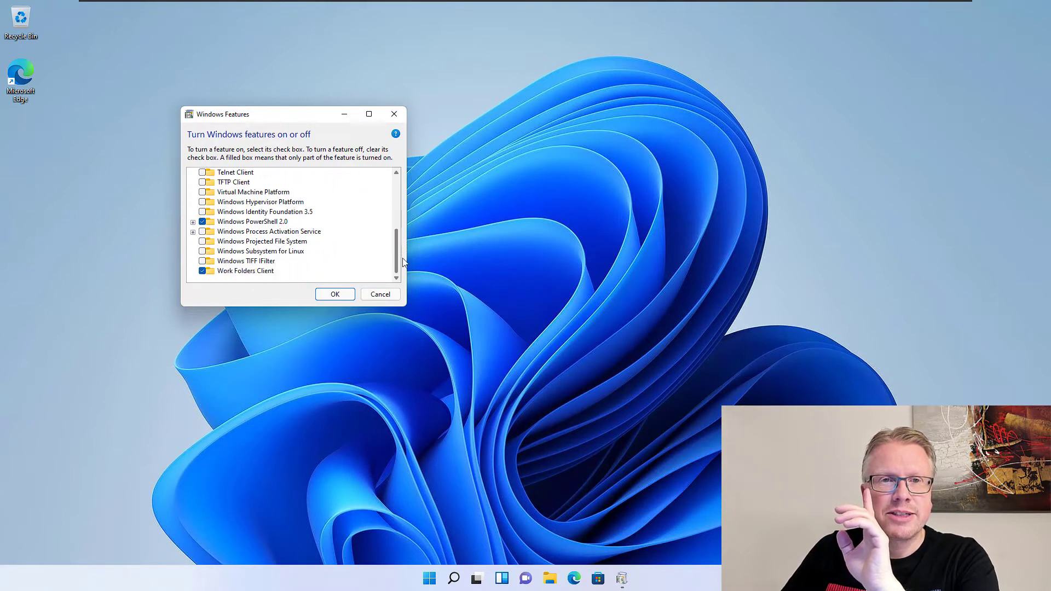
{"action": "left_click", "coordinate": [202, 251]}
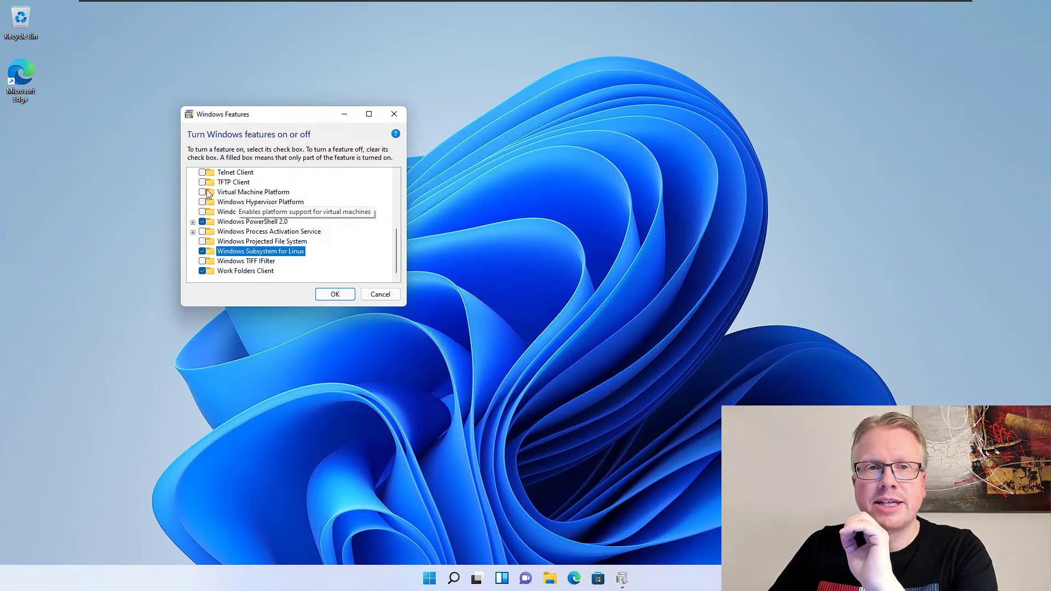
{"action": "left_click", "coordinate": [204, 192]}
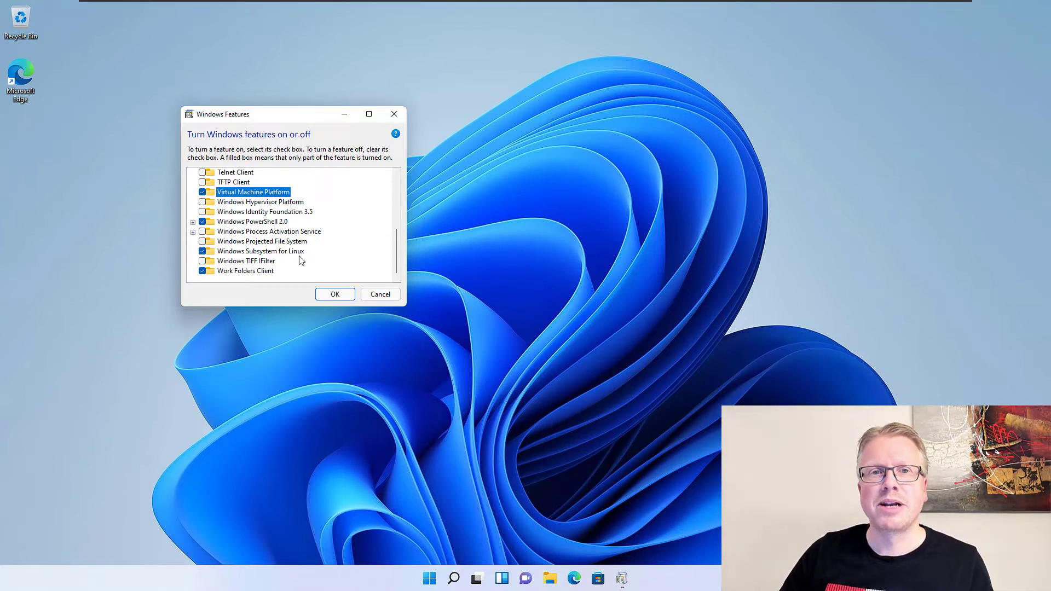
{"action": "left_click", "coordinate": [335, 294]}
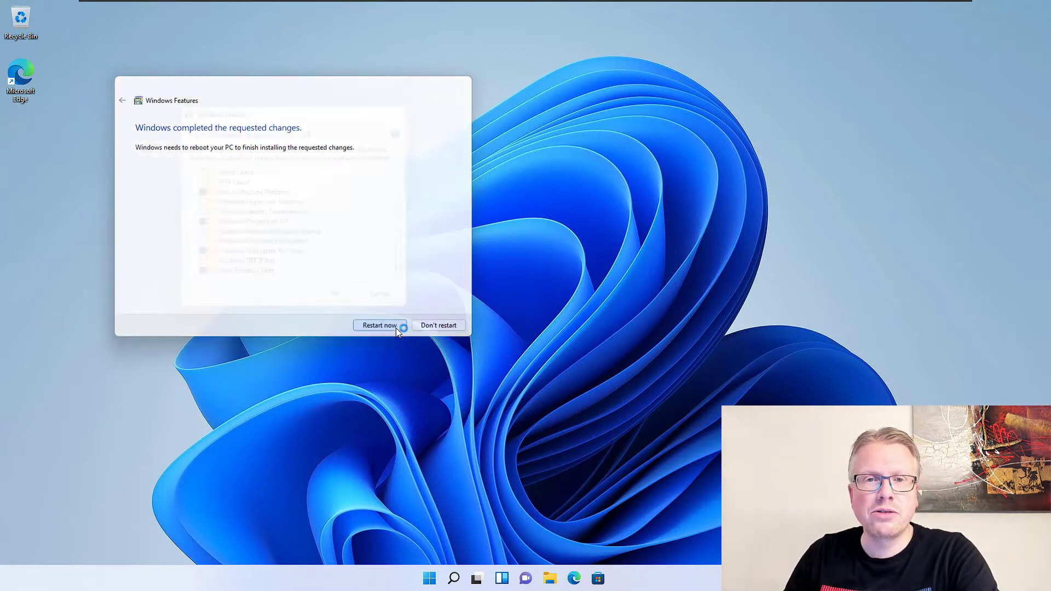
Restart the PC now to finish applying the new Windows features
{"action": "left_click", "coordinate": [396, 328]}
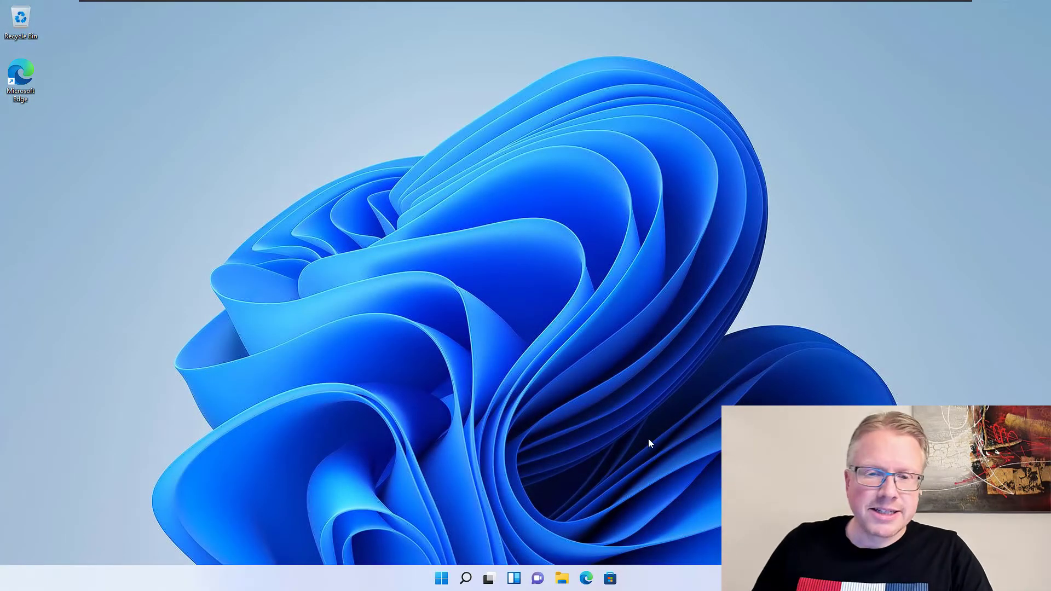
{"action": "left_click", "coordinate": [441, 578]}
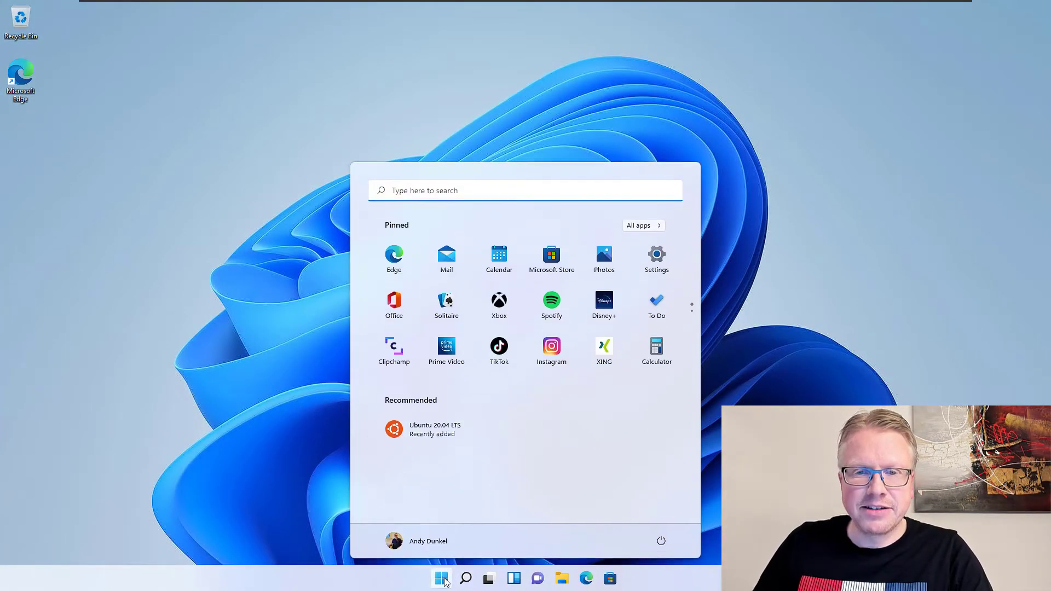
{"action": "left_click", "coordinate": [425, 433]}
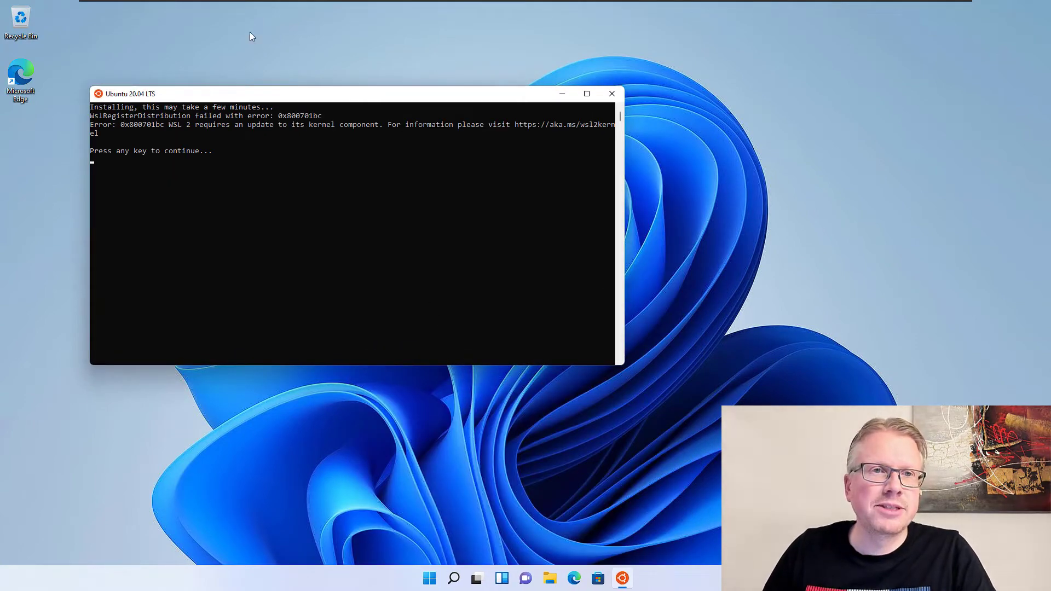
{"action": "left_click_drag", "start_coordinate": [268, 96], "coordinate": [273, 96]}
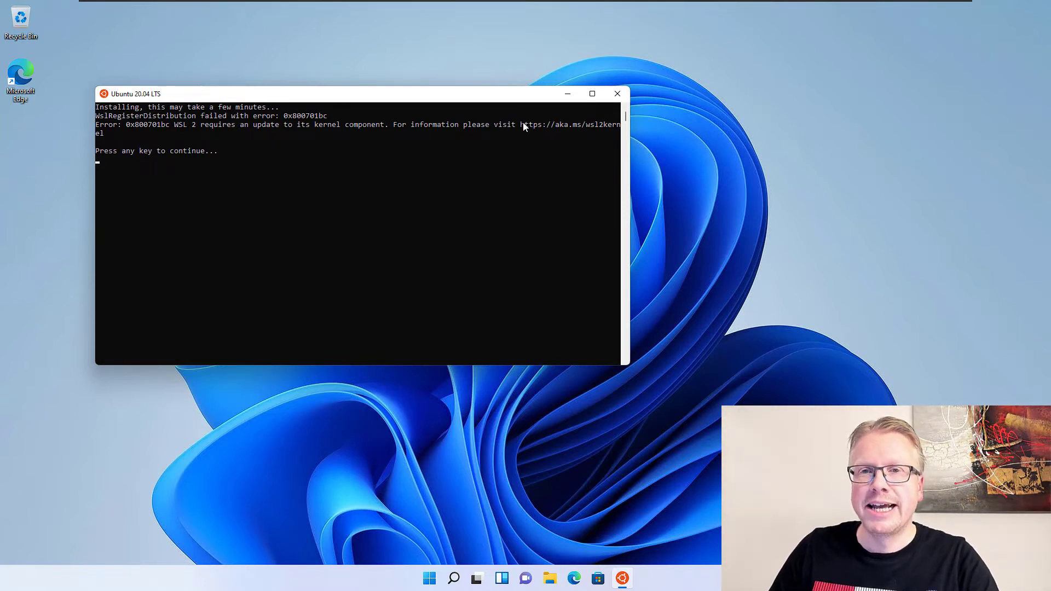
{"action": "left_click_drag", "start_coordinate": [522, 124], "coordinate": [104, 134]}
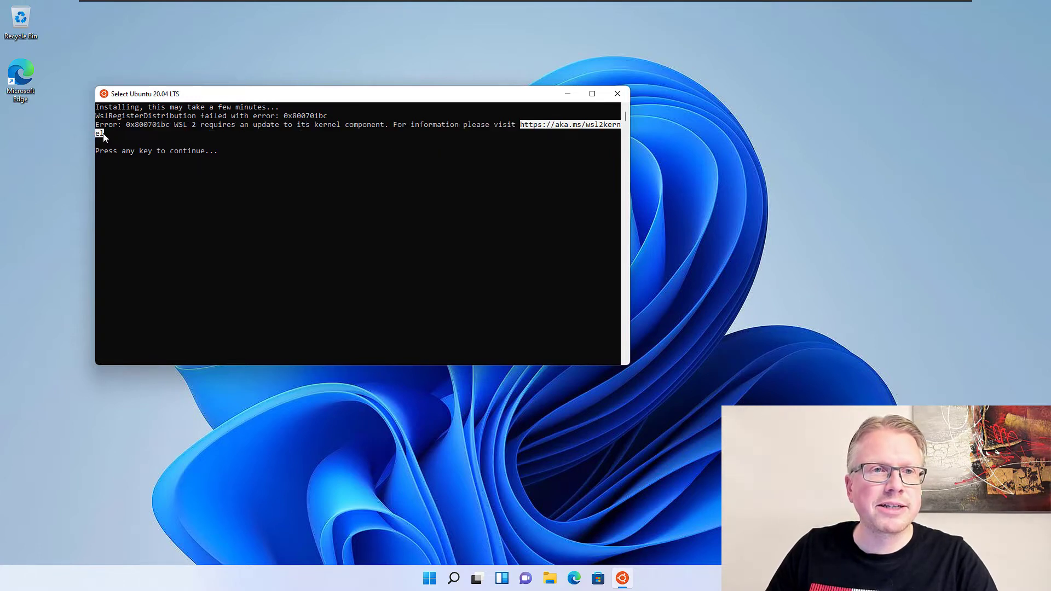
{"action": "key", "text": "ctrl+c"}
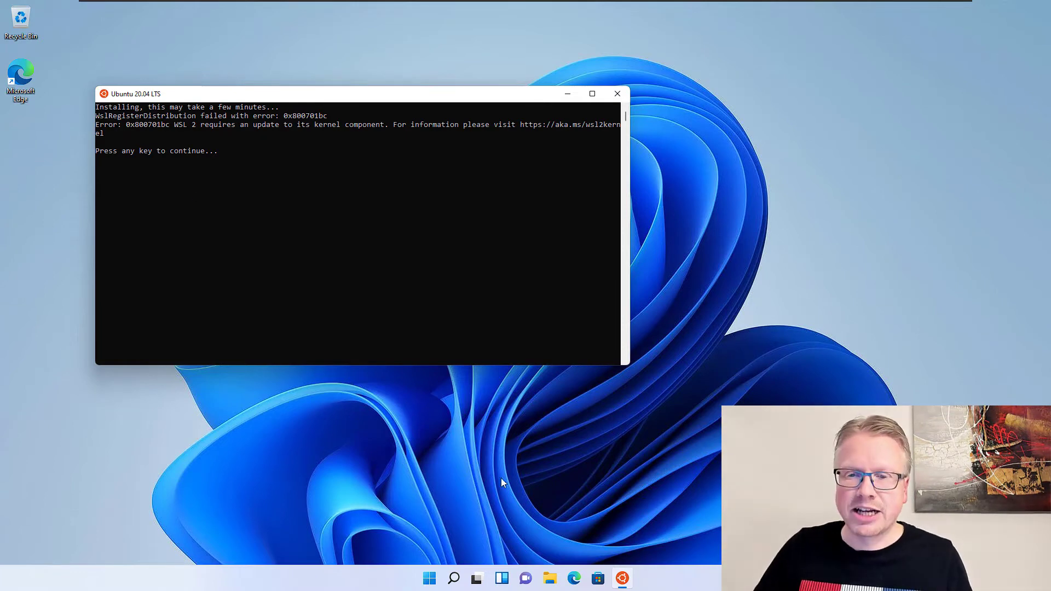
Open Microsoft Edge and load the pasted aka.ms/wsl2kernel address
{"action": "left_click", "coordinate": [574, 579]}
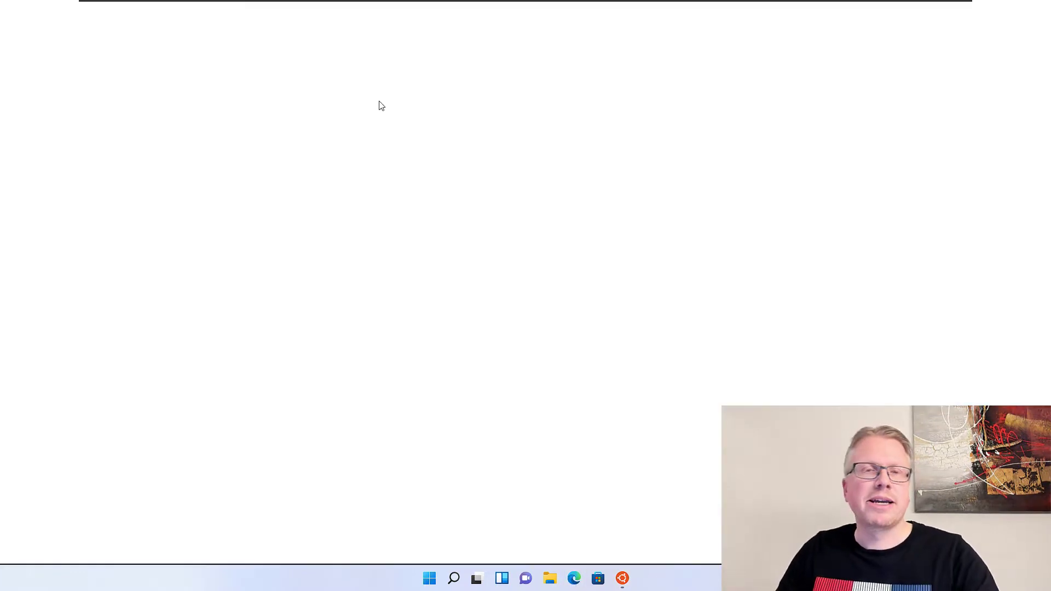
{"action": "left_click_drag", "start_coordinate": [219, 18], "coordinate": [257, 76]}
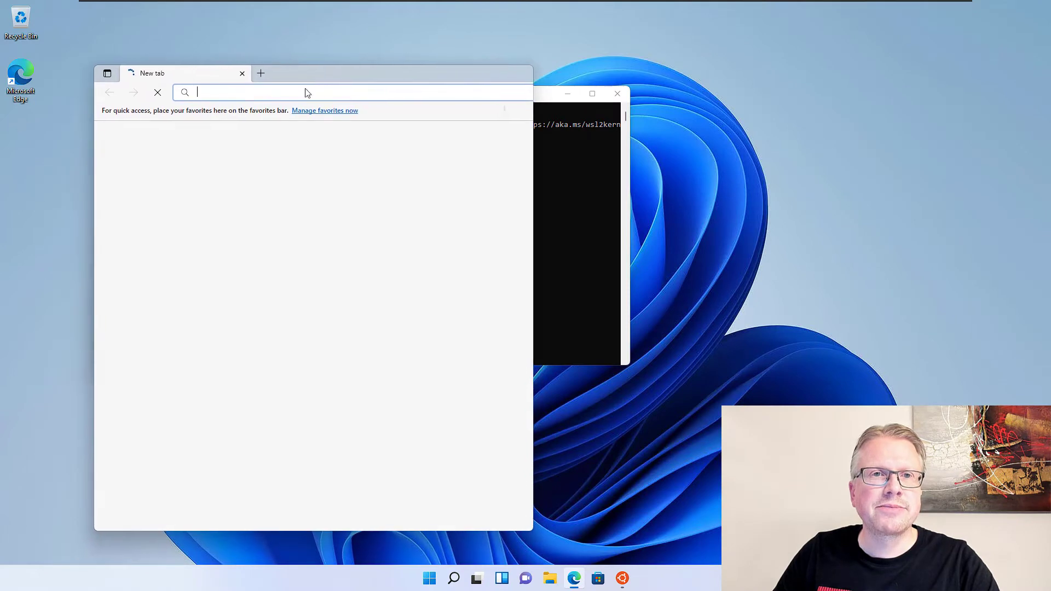
{"action": "right_click", "coordinate": [242, 97]}
{"action": "left_click", "coordinate": [277, 214]}
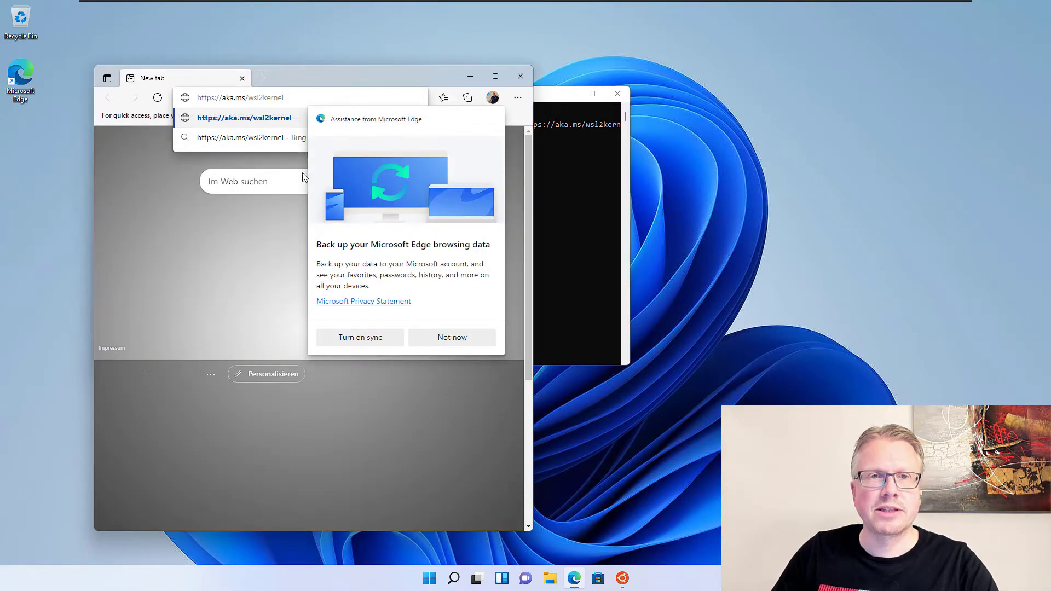
{"action": "key", "text": "Return"}
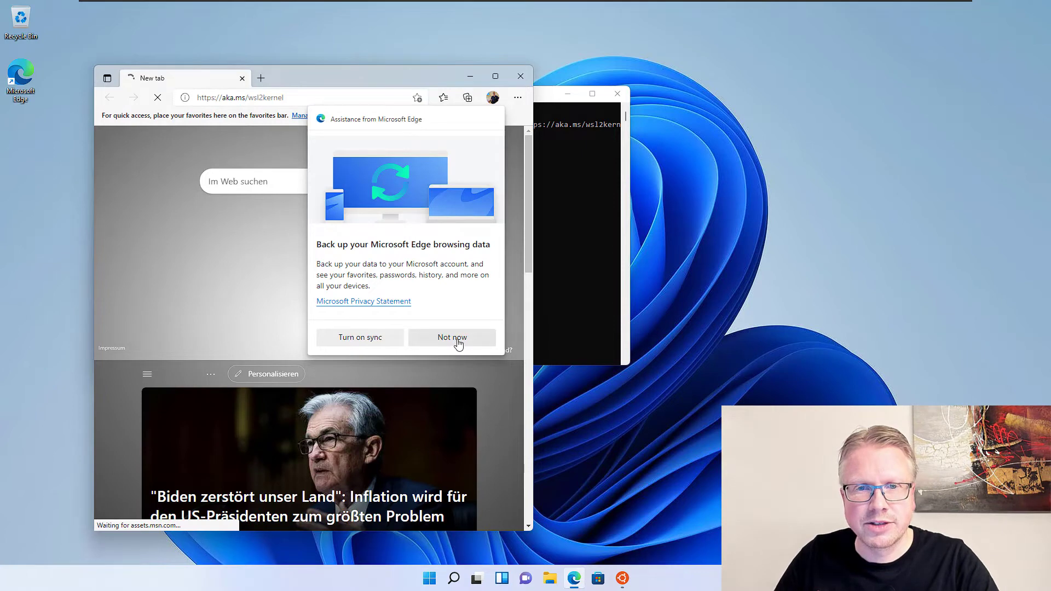
Decline the sync prompt, enlarge the window, and download the x64 WSL2 kernel update package
{"action": "left_click", "coordinate": [460, 338]}
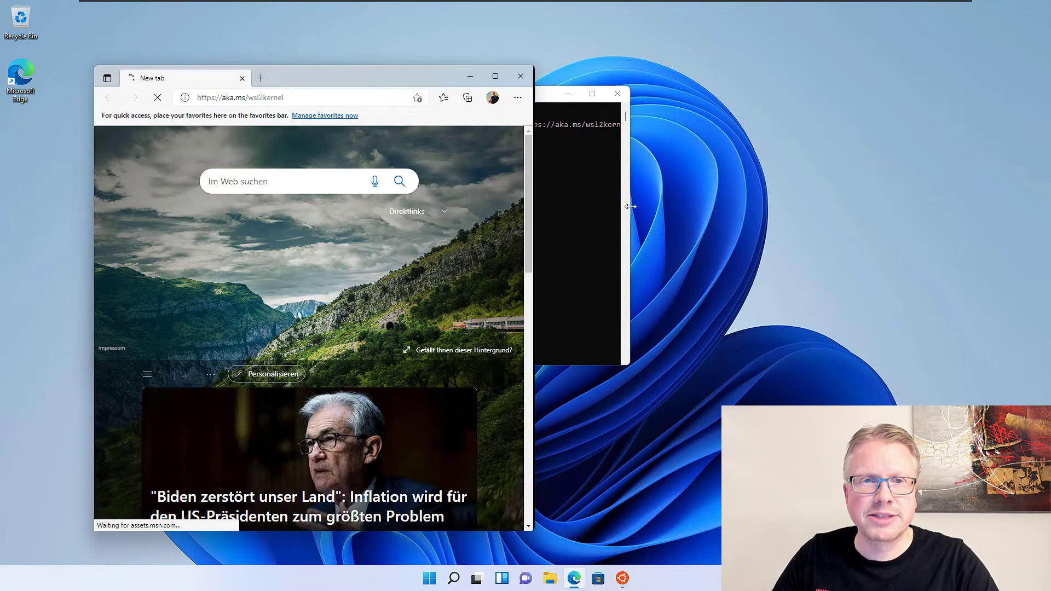
{"action": "left_click_drag", "start_coordinate": [535, 206], "coordinate": [699, 209]}
{"action": "left_click_drag", "start_coordinate": [383, 81], "coordinate": [351, 48]}
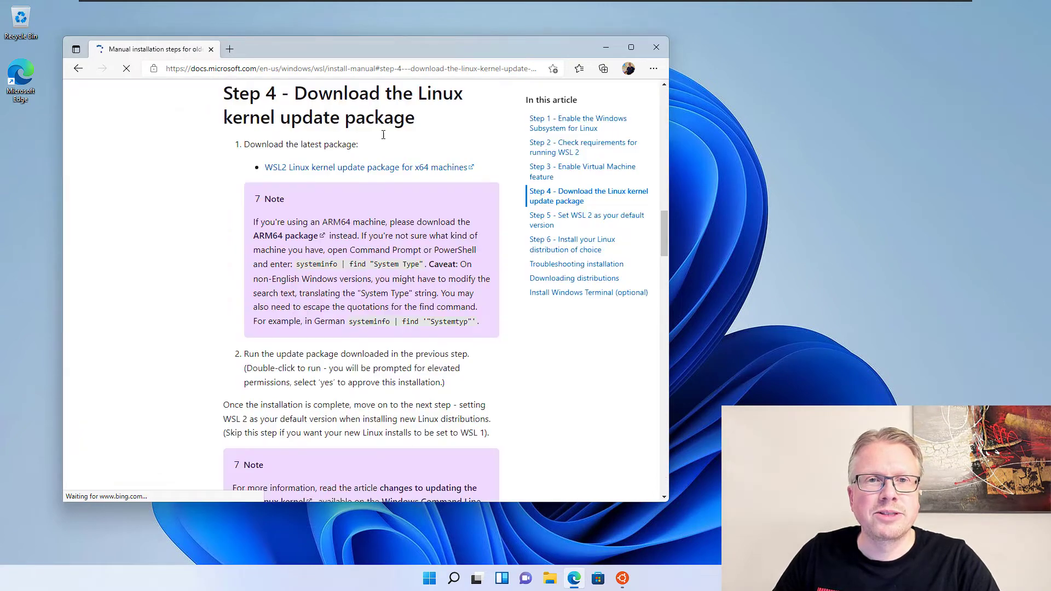
{"action": "left_click", "coordinate": [380, 171]}
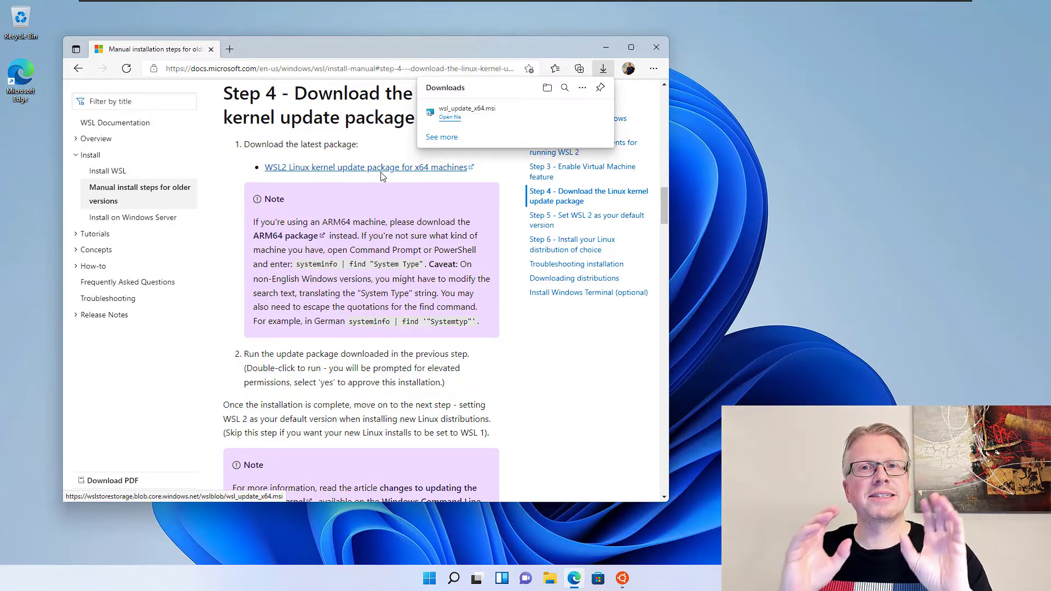
Run wsl_update_x64.msi and complete the WSL kernel update setup, approving the admin prompt
{"action": "left_click", "coordinate": [451, 120]}
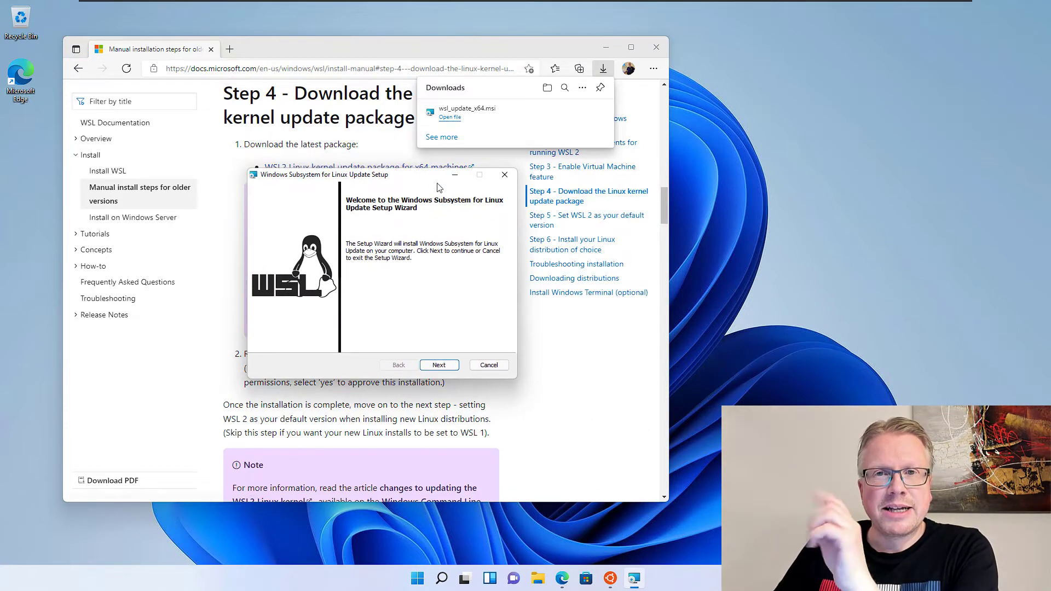
{"action": "left_click", "coordinate": [439, 365]}
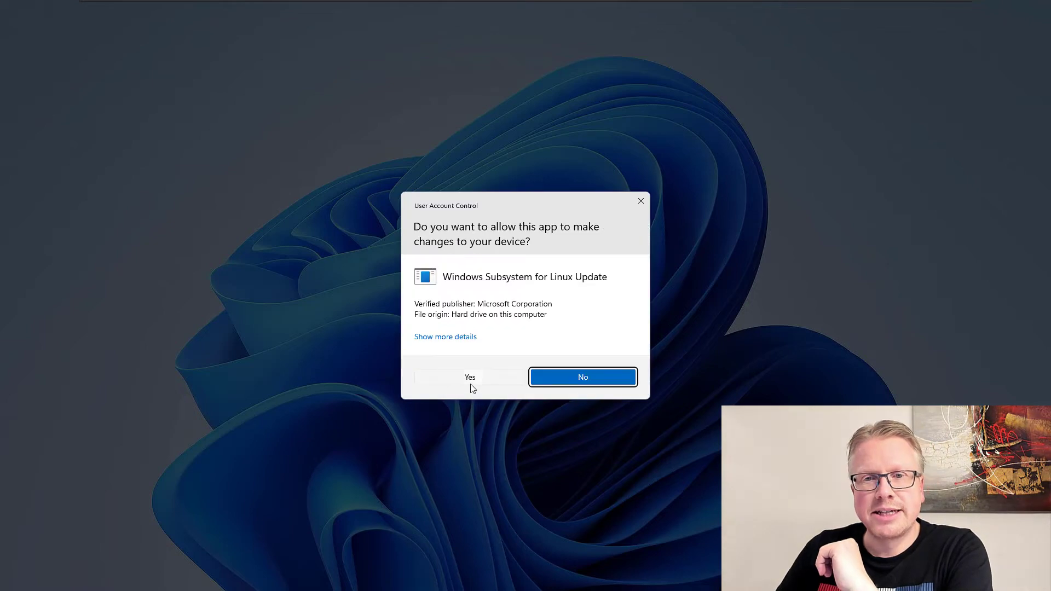
{"action": "left_click", "coordinate": [471, 383]}
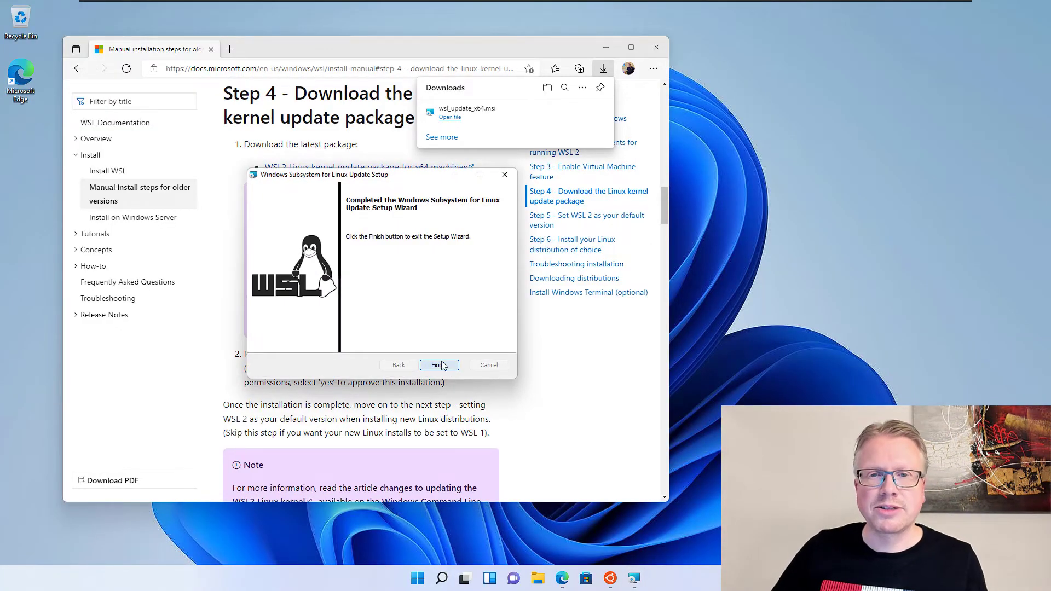
{"action": "left_click", "coordinate": [446, 368]}
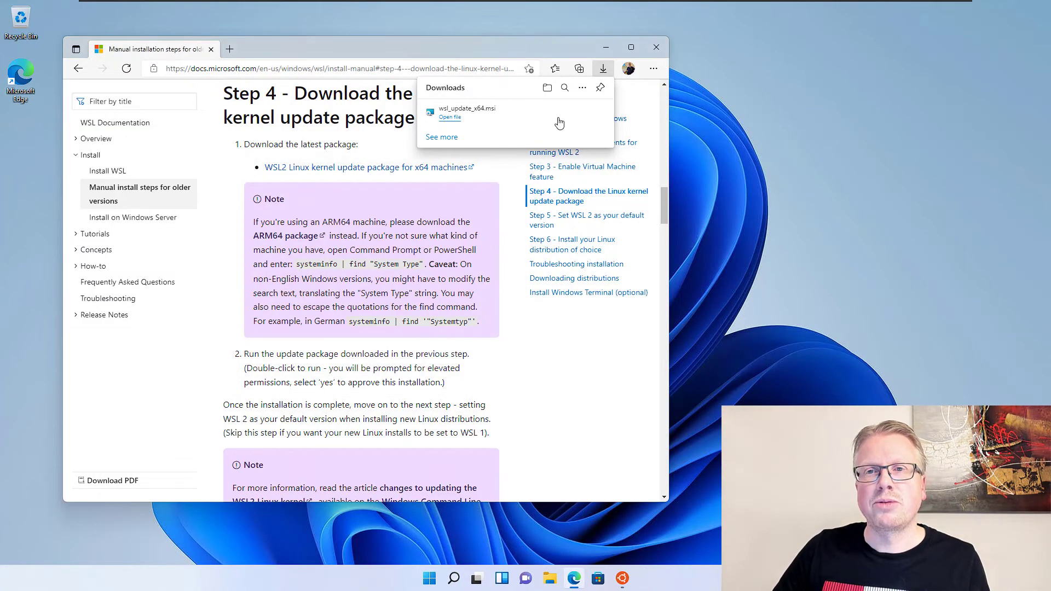
Close the Downloads list, the Edge window and the failed Ubuntu console
{"action": "left_click", "coordinate": [657, 48]}
{"action": "left_click", "coordinate": [658, 49]}
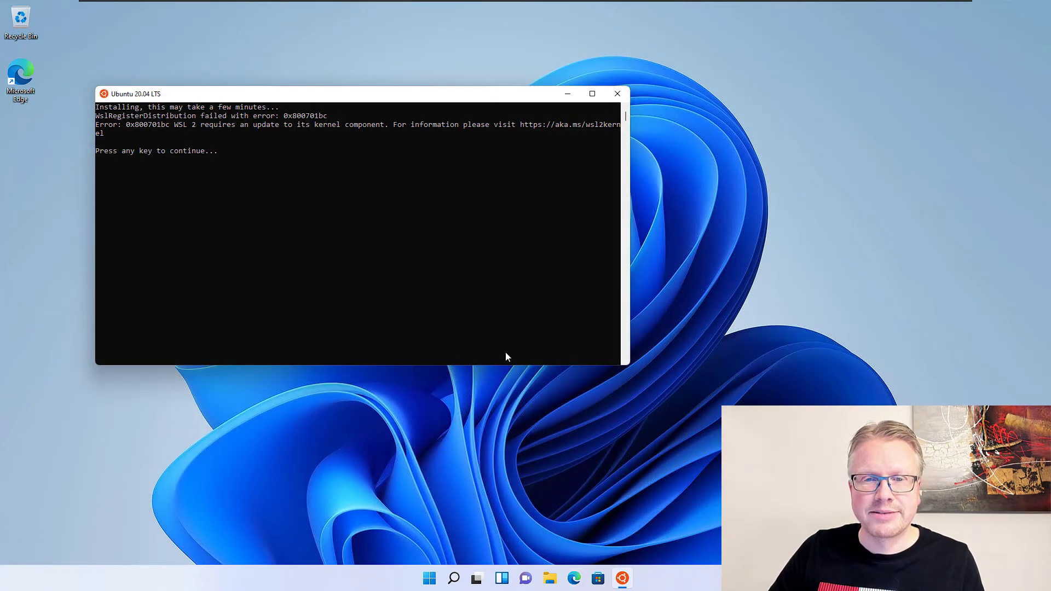
{"action": "left_click", "coordinate": [618, 94]}
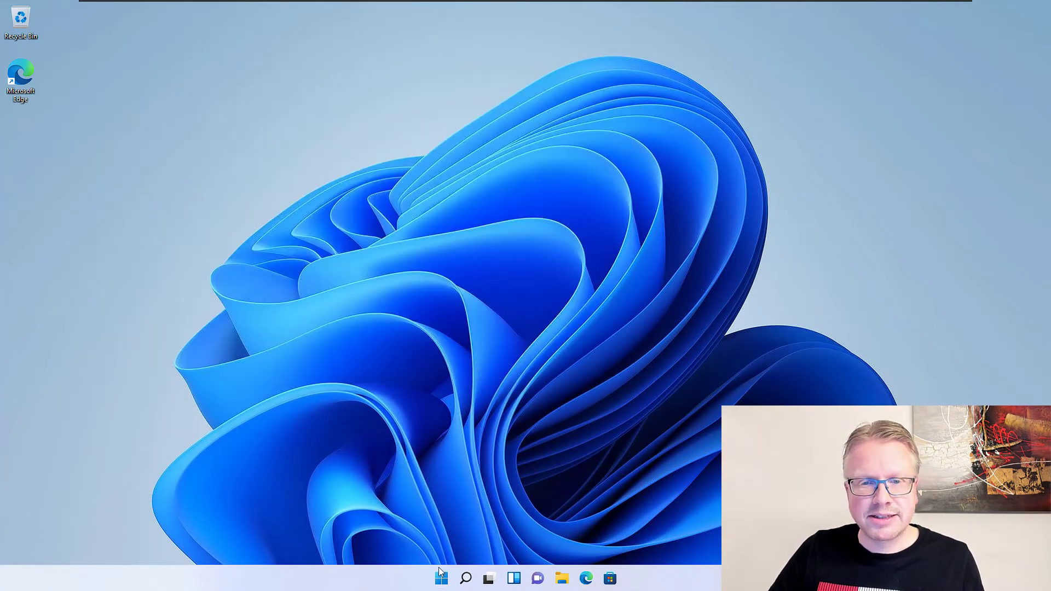
Relaunch Ubuntu 20.04 LTS from the Start menu and reposition its console
{"action": "left_click", "coordinate": [442, 579]}
{"action": "left_click", "coordinate": [429, 432]}
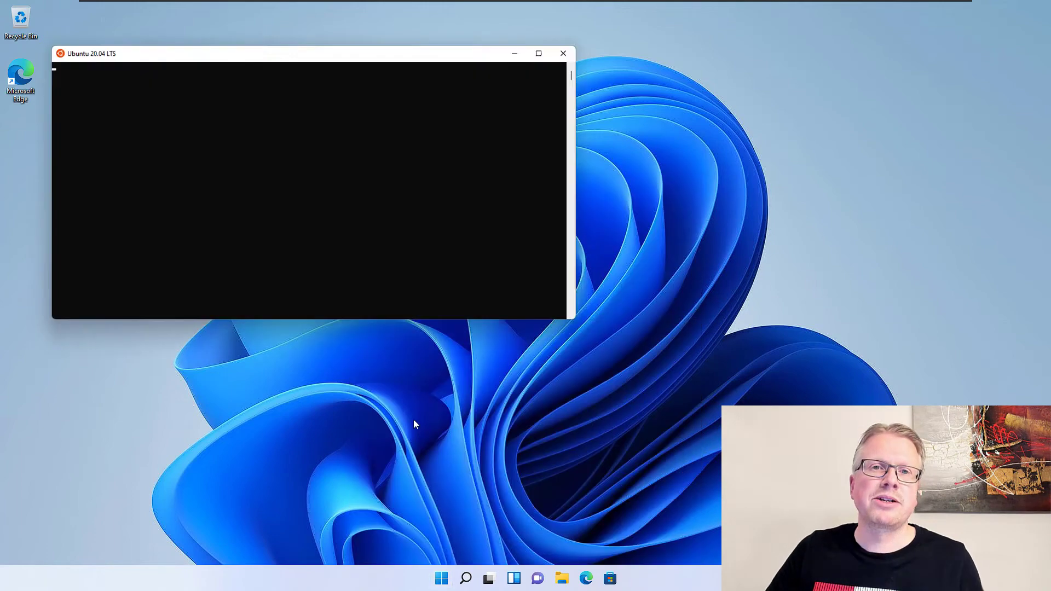
{"action": "left_click_drag", "start_coordinate": [293, 51], "coordinate": [349, 85]}
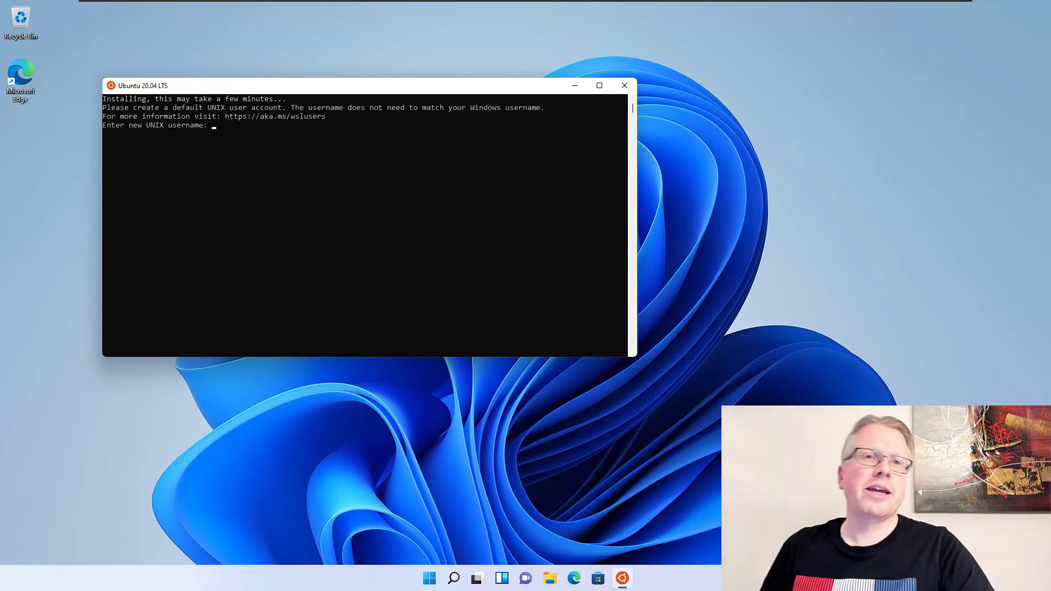
Create the default UNIX user by entering a username and a confirmed password
{"action": "type", "text": "da"}
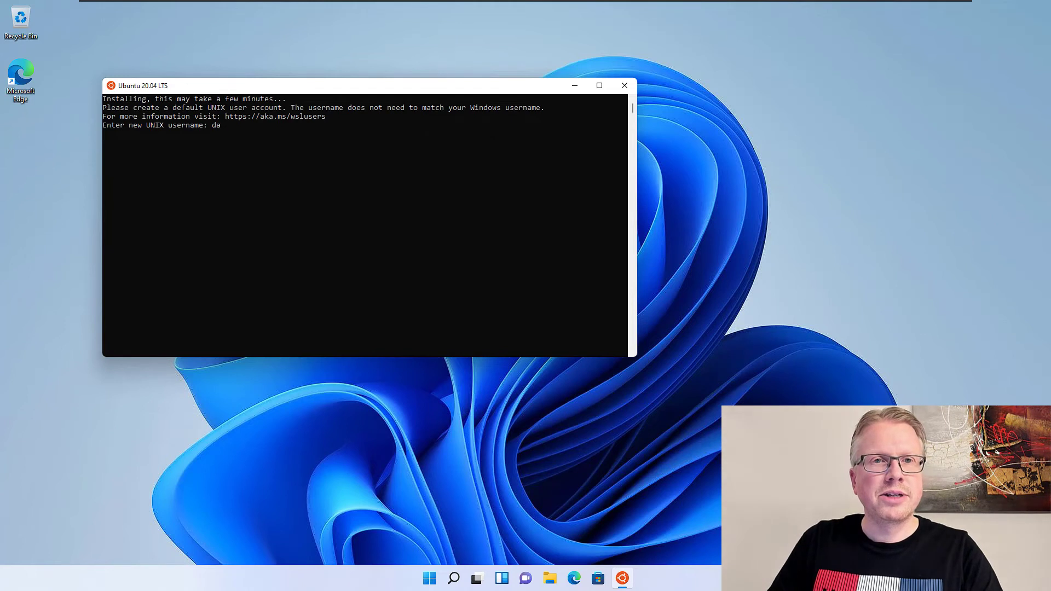
{"action": "key", "text": "Return"}
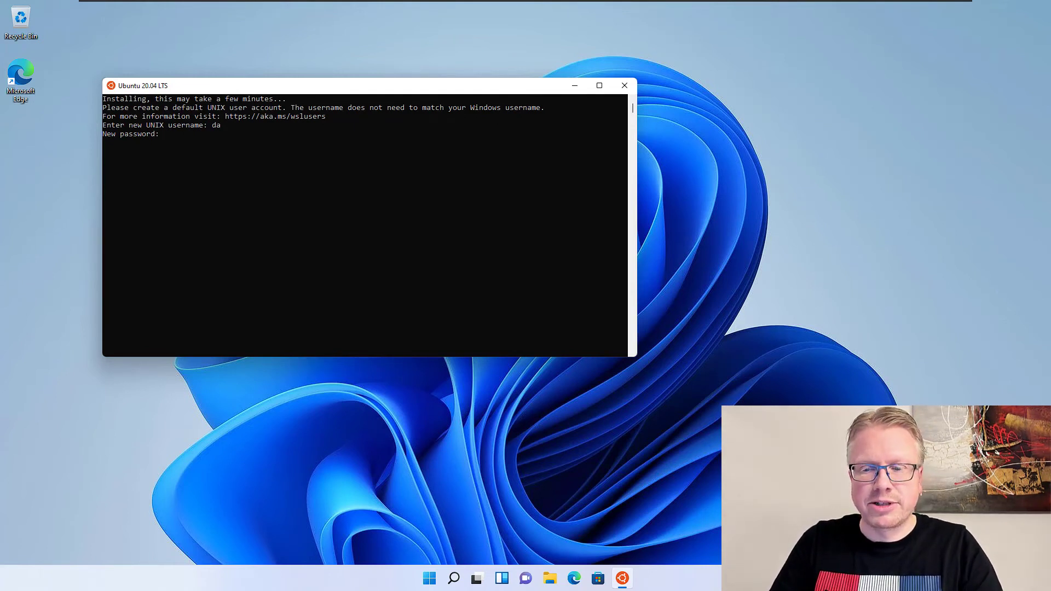
{"action": "key", "text": "Return"}
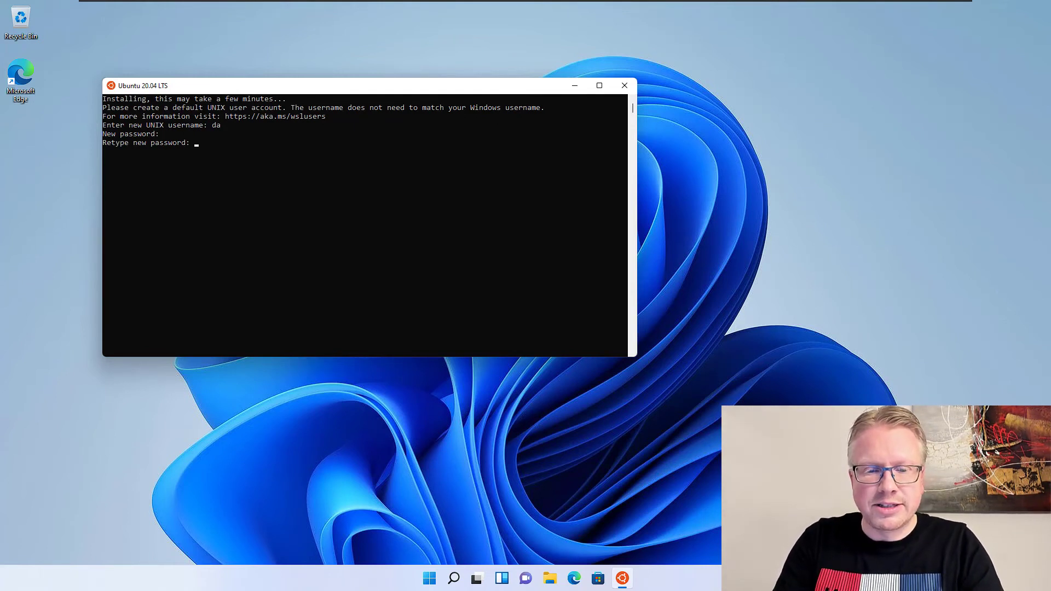
{"action": "key", "text": "Return"}
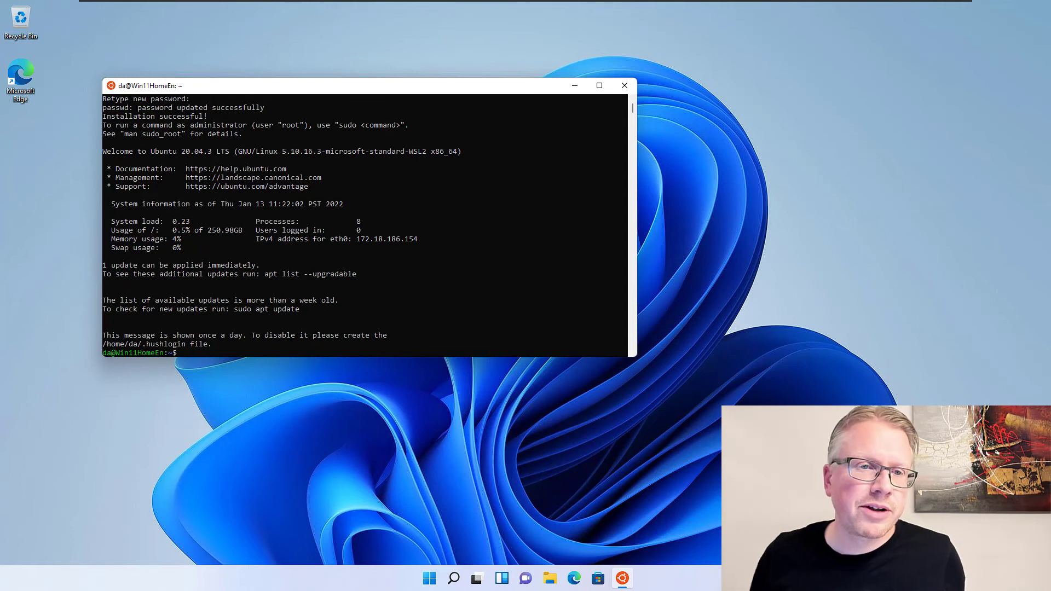
Run ls / in the Ubuntu shell to list the root directories
{"action": "type", "text": "dir"}
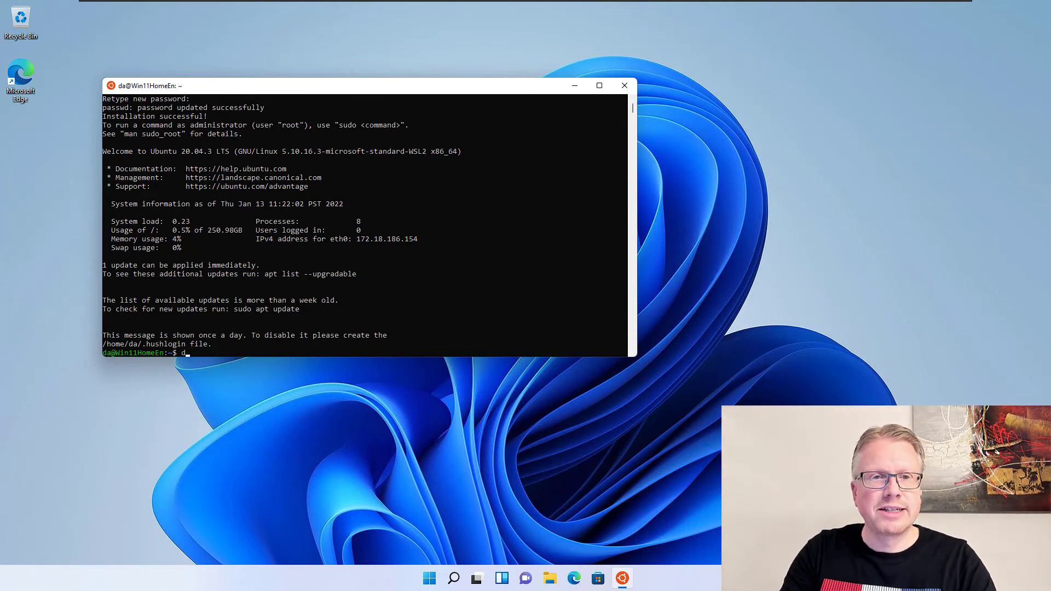
{"action": "key", "text": "BackSpace"}
{"action": "type", "text": "ls /"}
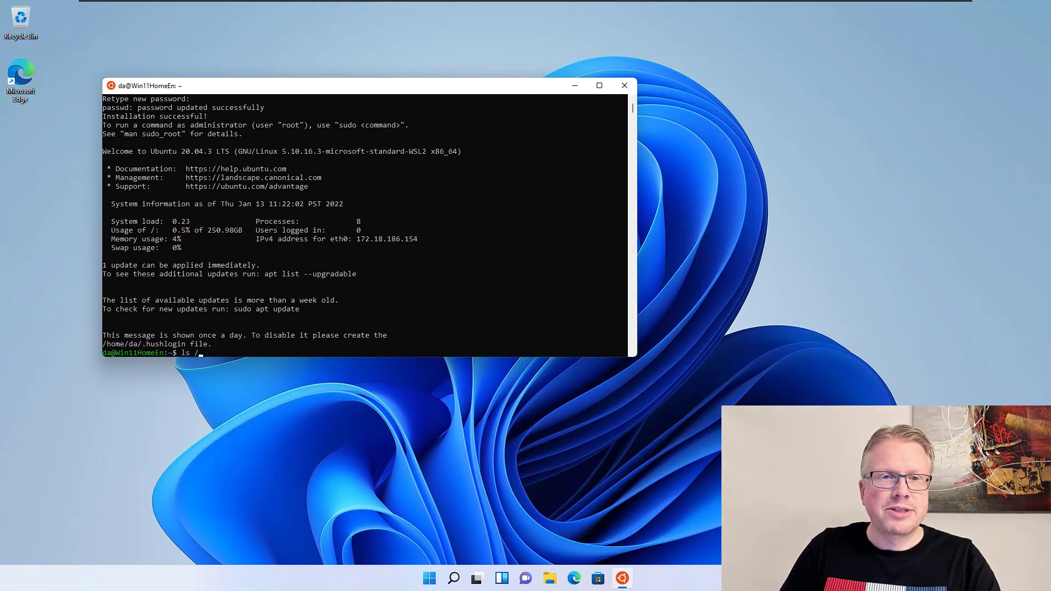
{"action": "type", "text": "s"}
{"action": "key", "text": "BackSpace"}
{"action": "key", "text": "Return"}
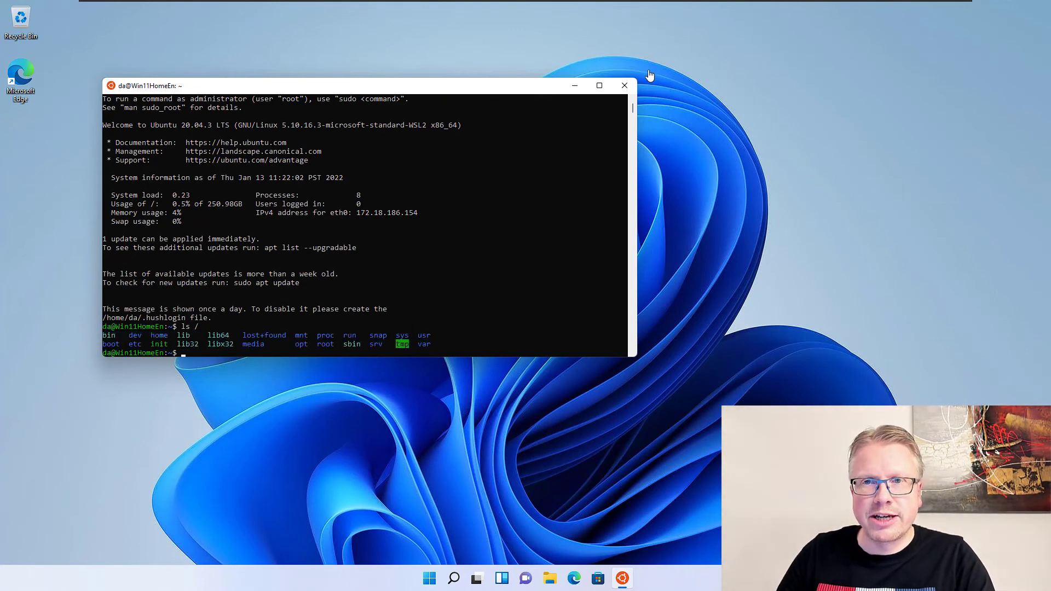
Close Ubuntu, relaunch Ubuntu 20.04 LTS from Start's Recommended list, close it again, then search Start for 'terminal'
{"action": "left_click", "coordinate": [623, 86]}
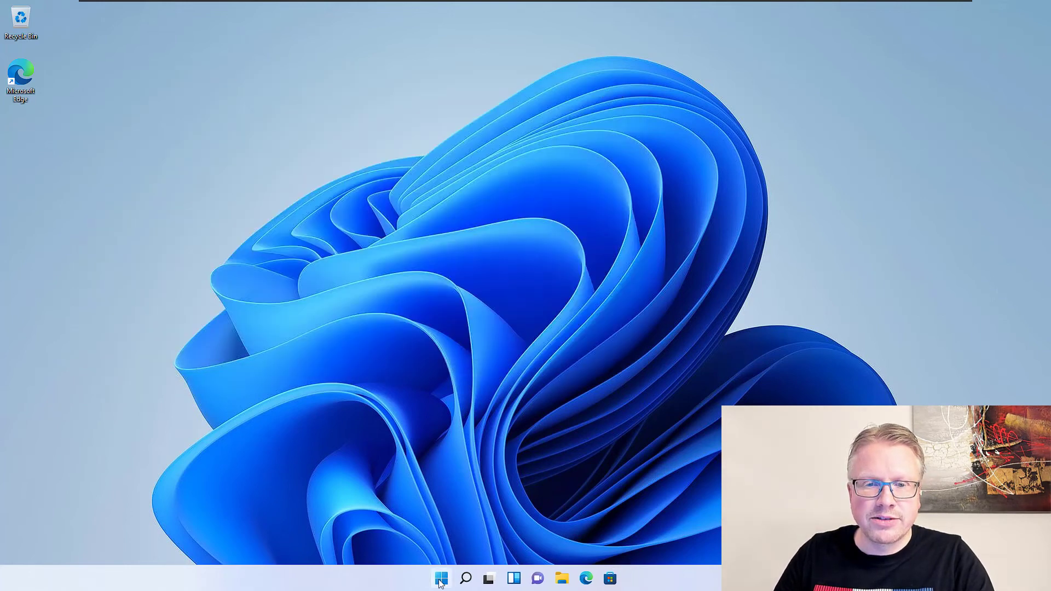
{"action": "key", "text": "super"}
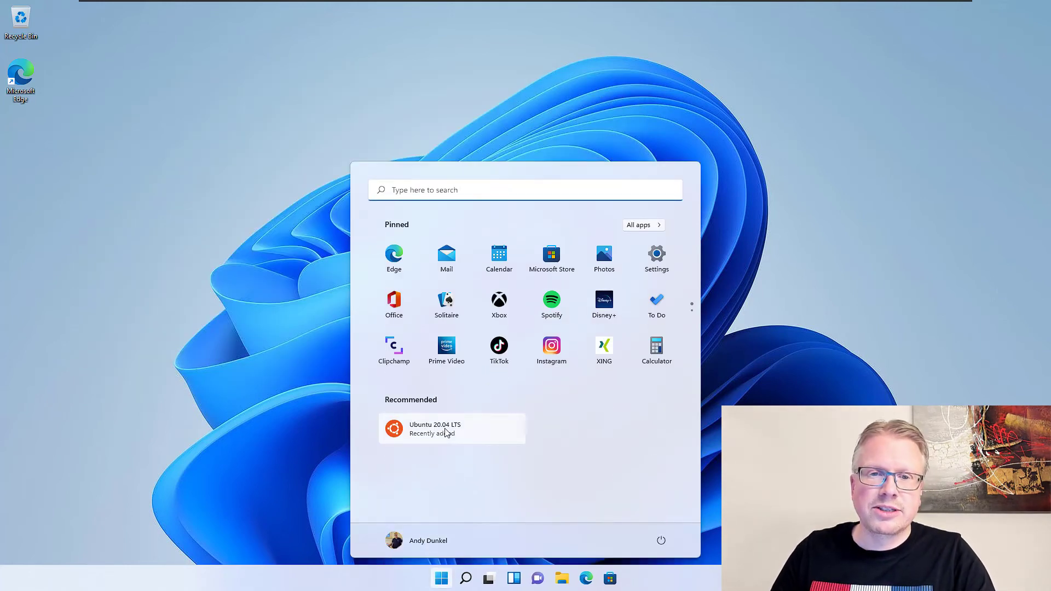
{"action": "left_click", "coordinate": [446, 428]}
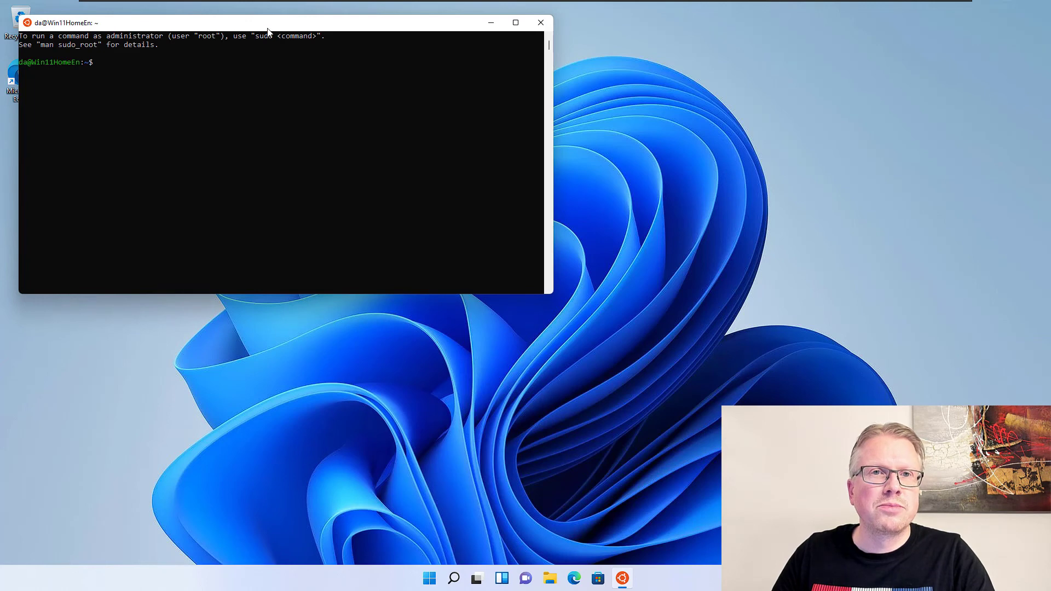
{"action": "left_click_drag", "start_coordinate": [267, 25], "coordinate": [348, 90]}
{"action": "left_click", "coordinate": [622, 87]}
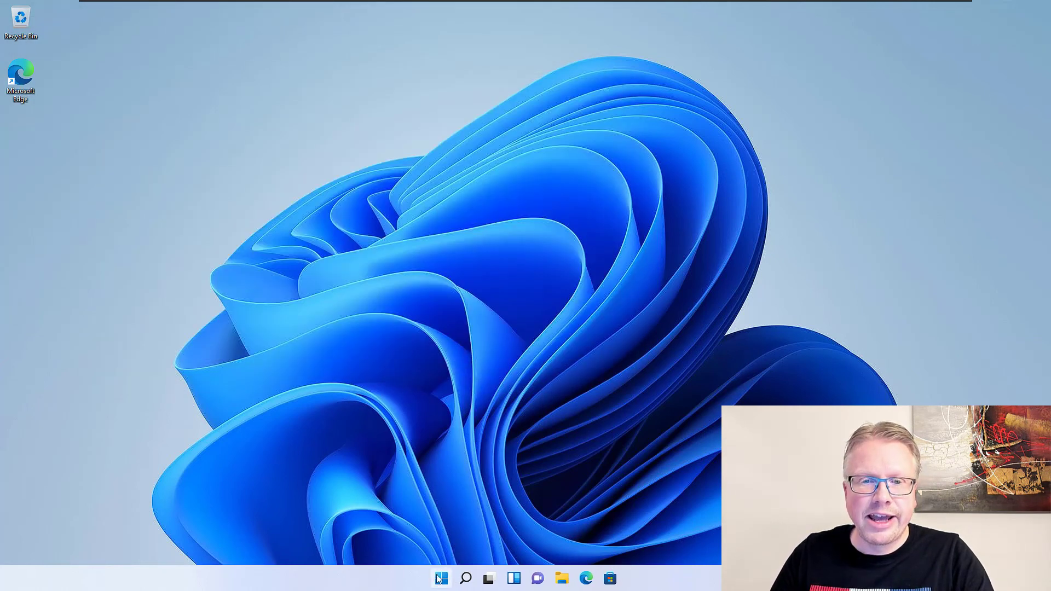
{"action": "left_click", "coordinate": [441, 576]}
{"action": "type", "text": "terminal"}
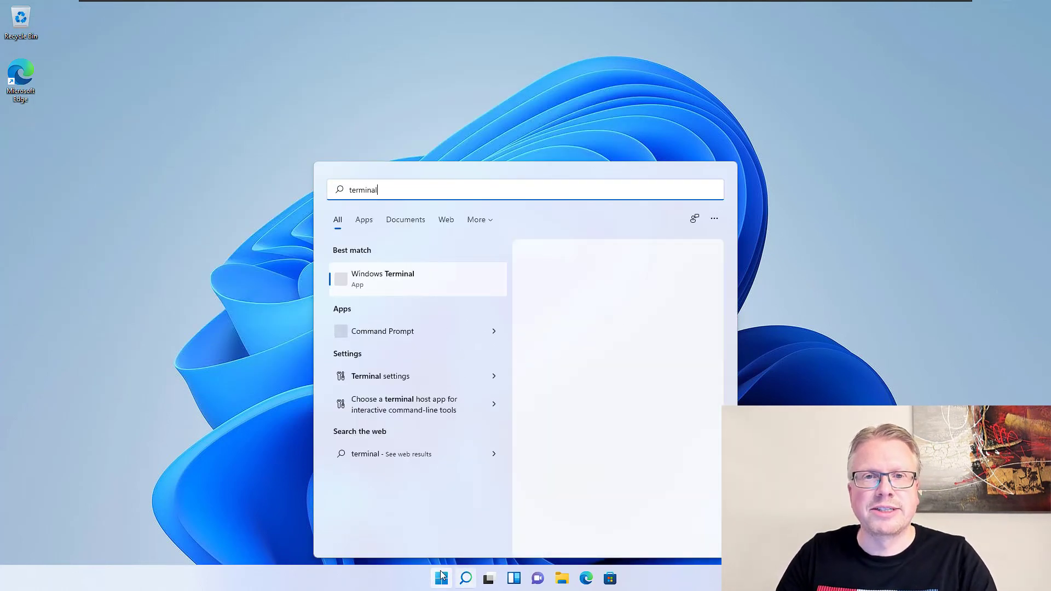
Launch Windows Terminal and add an Ubuntu-20.04 tab from the new-tab profile list
{"action": "left_click", "coordinate": [411, 274]}
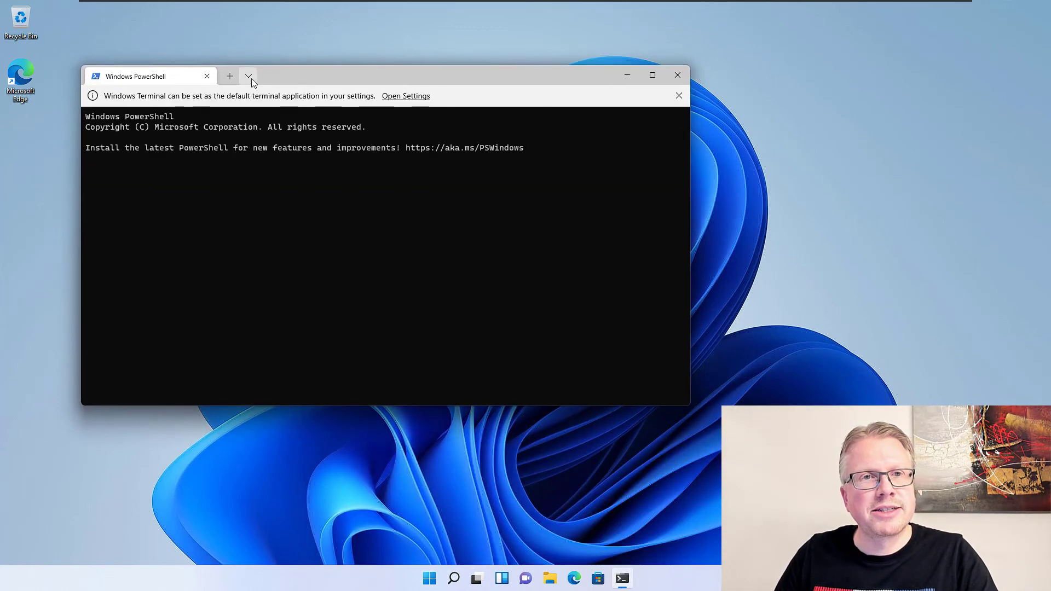
{"action": "left_click", "coordinate": [250, 77]}
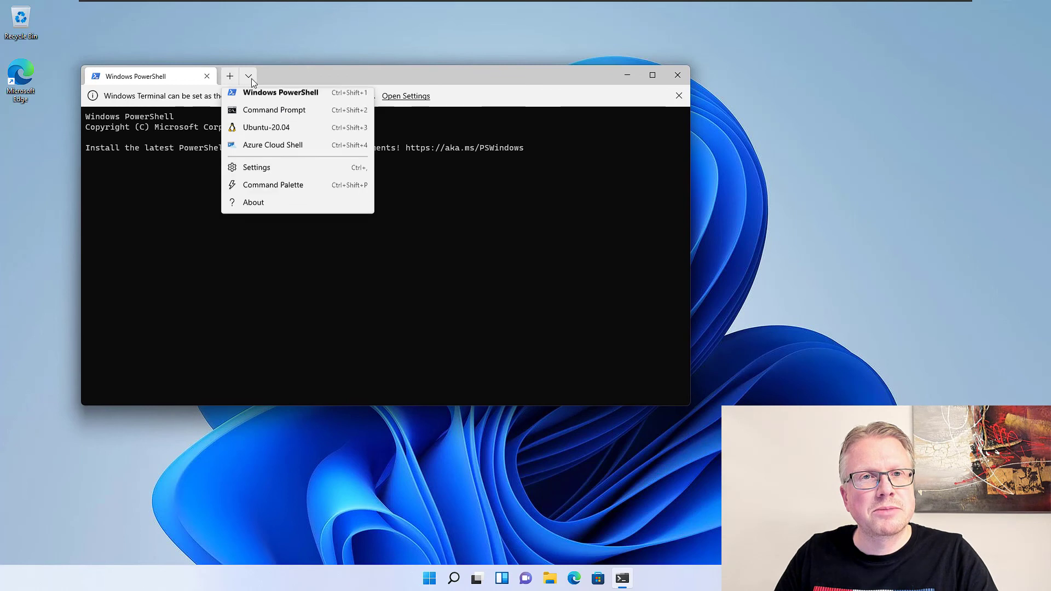
{"action": "left_click", "coordinate": [276, 133]}
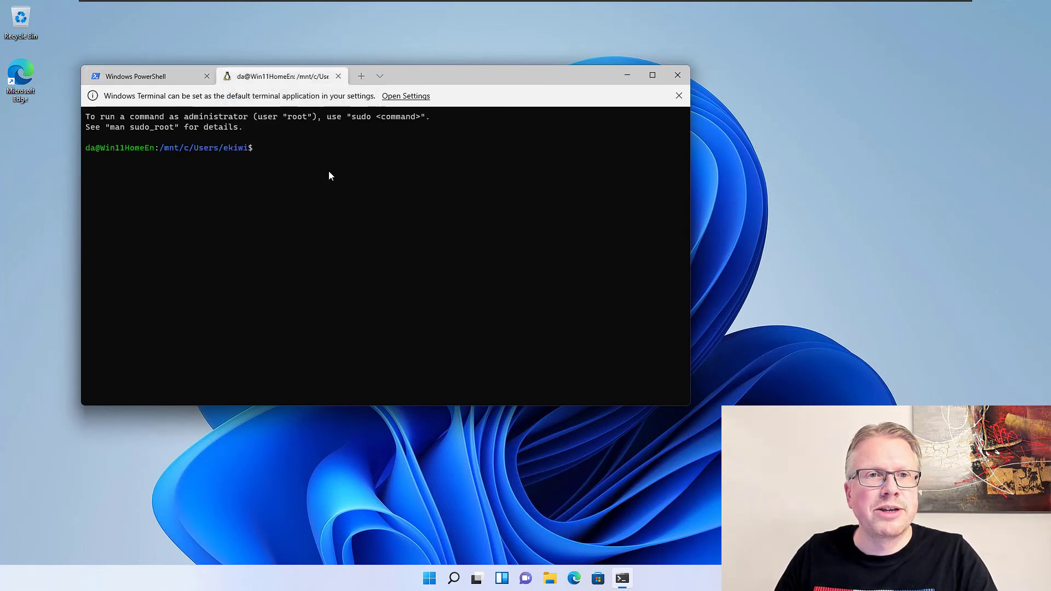